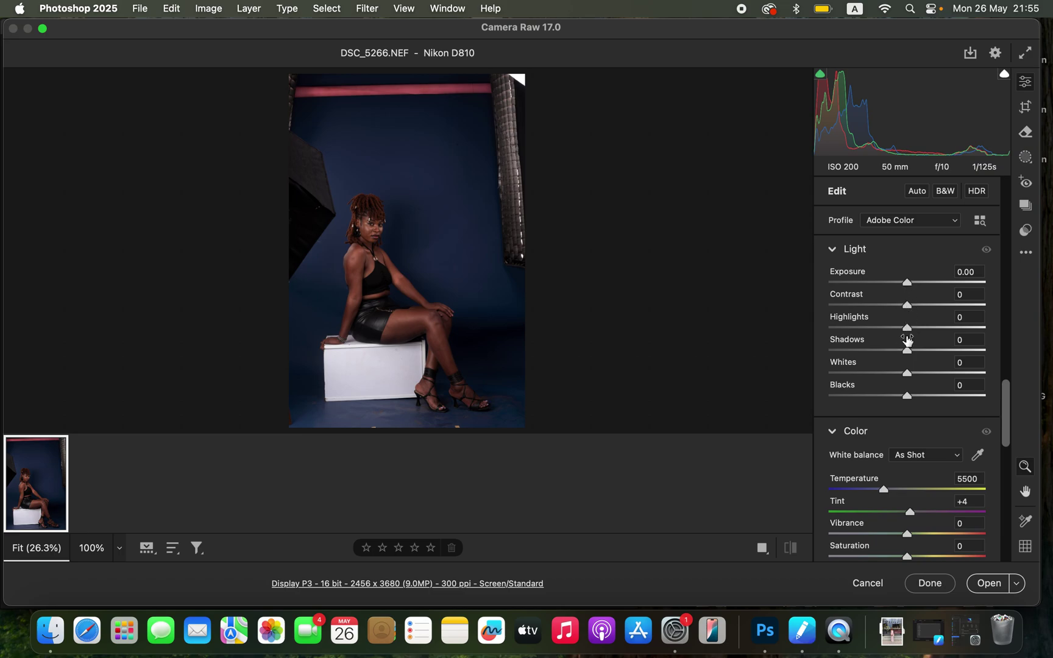
# Set Exposure to +0.85, Contrast to +13, Highlights to -59, Shadows to +42, Whites to -45 and Blacks to -11
pyautogui.moveTo(907, 282); pyautogui.dragTo(921, 283)
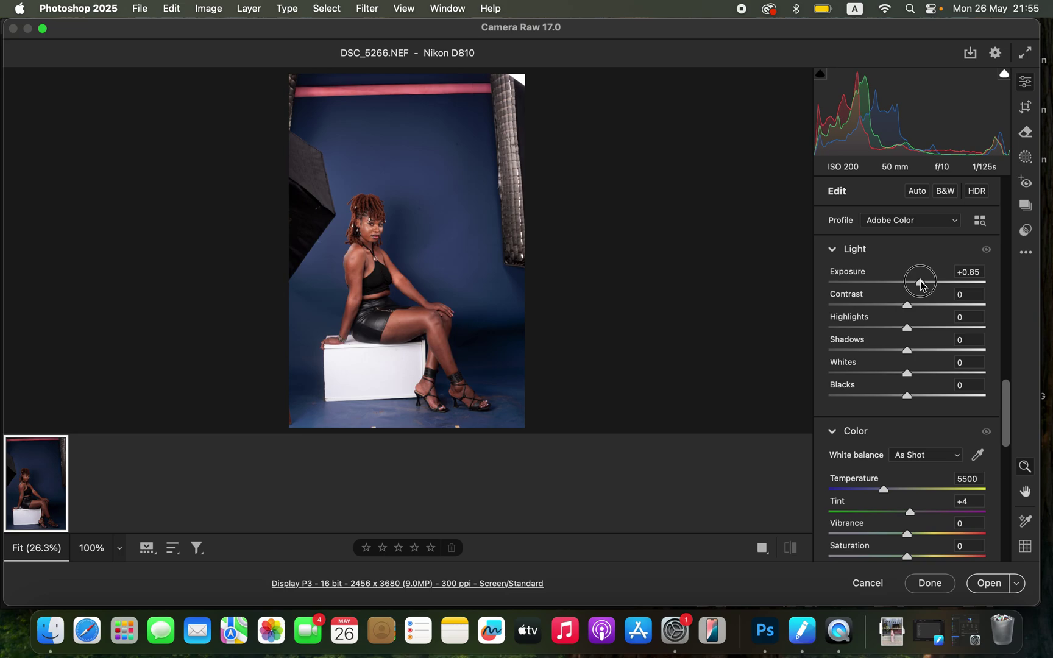
pyautogui.moveTo(880, 329); pyautogui.dragTo(863, 330)
pyautogui.moveTo(885, 370); pyautogui.dragTo(863, 332)
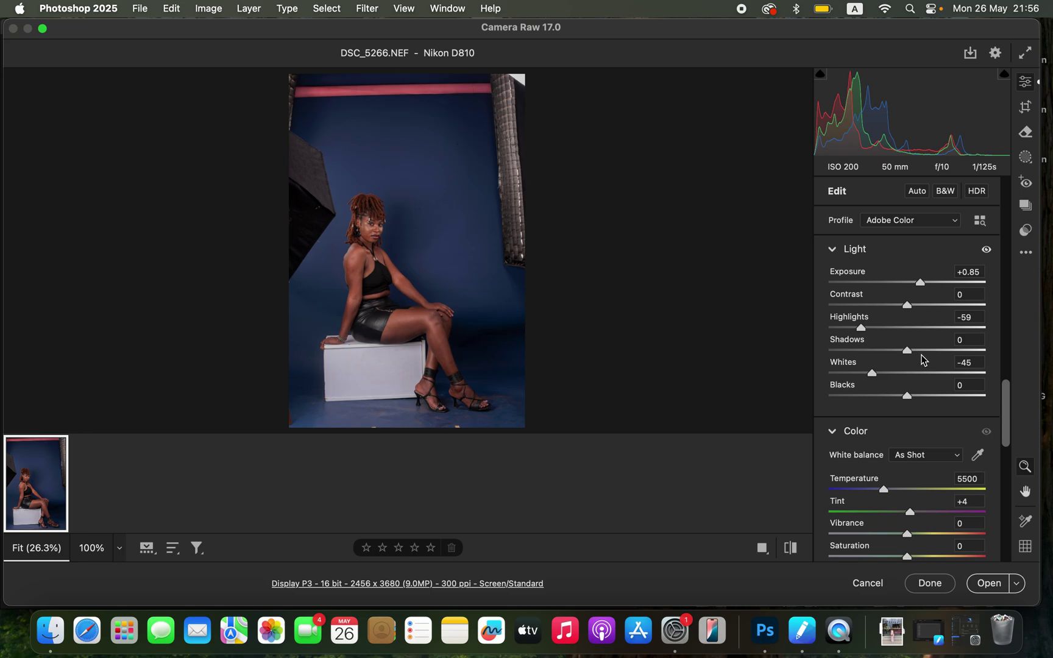
pyautogui.moveTo(913, 351); pyautogui.dragTo(940, 352)
pyautogui.moveTo(907, 397); pyautogui.dragTo(898, 400)
pyautogui.moveTo(913, 310)
pyautogui.mouseDown()
pyautogui.moveTo(944, 307)
pyautogui.moveTo(923, 313)
pyautogui.mouseUp()
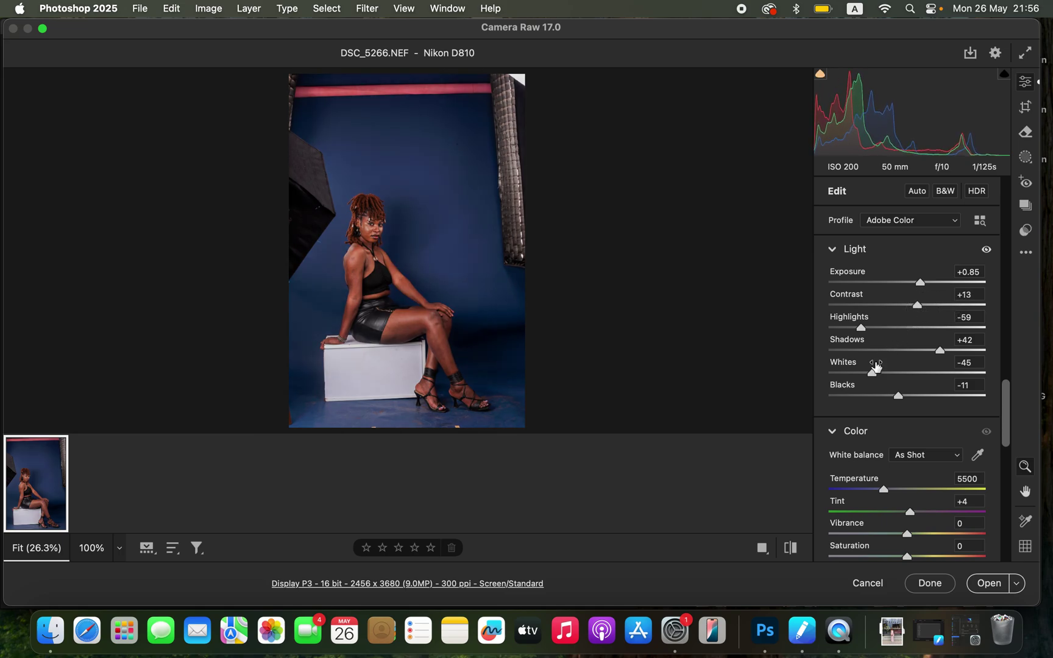
# Compare the photo before and after the light edits, and try a Temperature of 6300 before returning it to 5500
pyautogui.click(792, 547)
pyautogui.click(792, 548)
pyautogui.moveTo(886, 497); pyautogui.dragTo(899, 497)
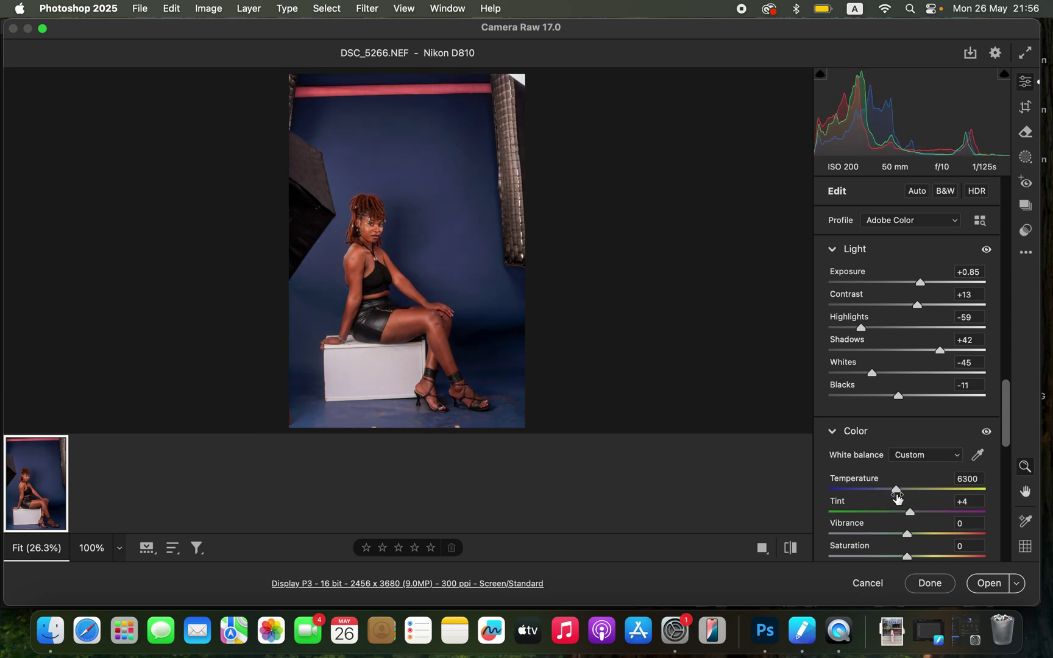
pyautogui.moveTo(899, 496); pyautogui.dragTo(884, 497)
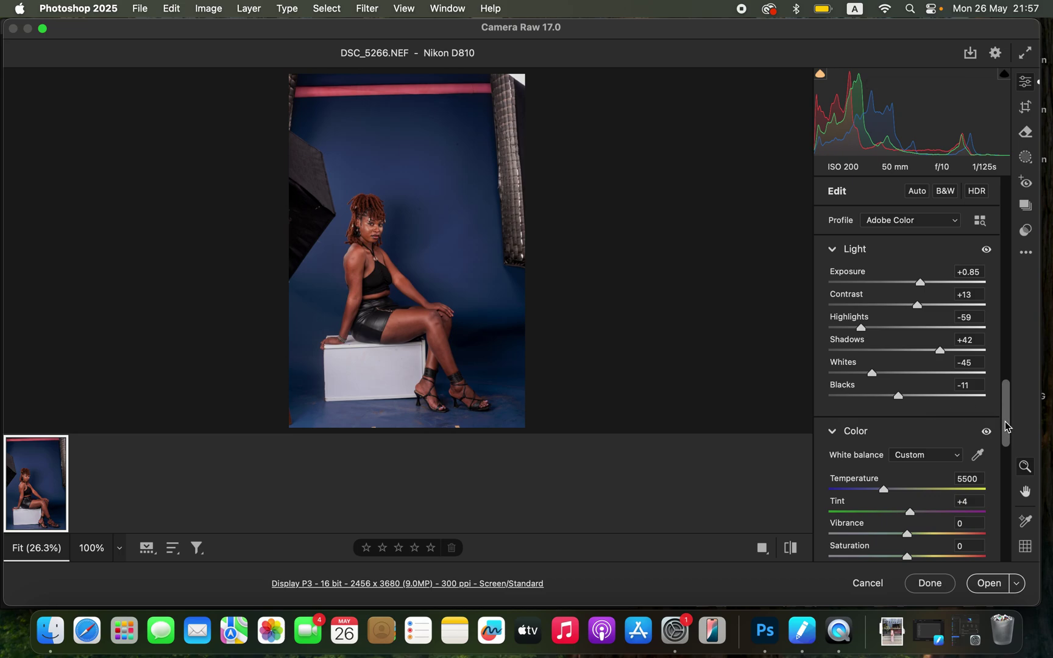
# Try the Color Mixer's Blues hue at -100 and +100, and reset it to 0
pyautogui.scroll(-10, 1006, 430)
pyautogui.scroll(5, 1006, 411)
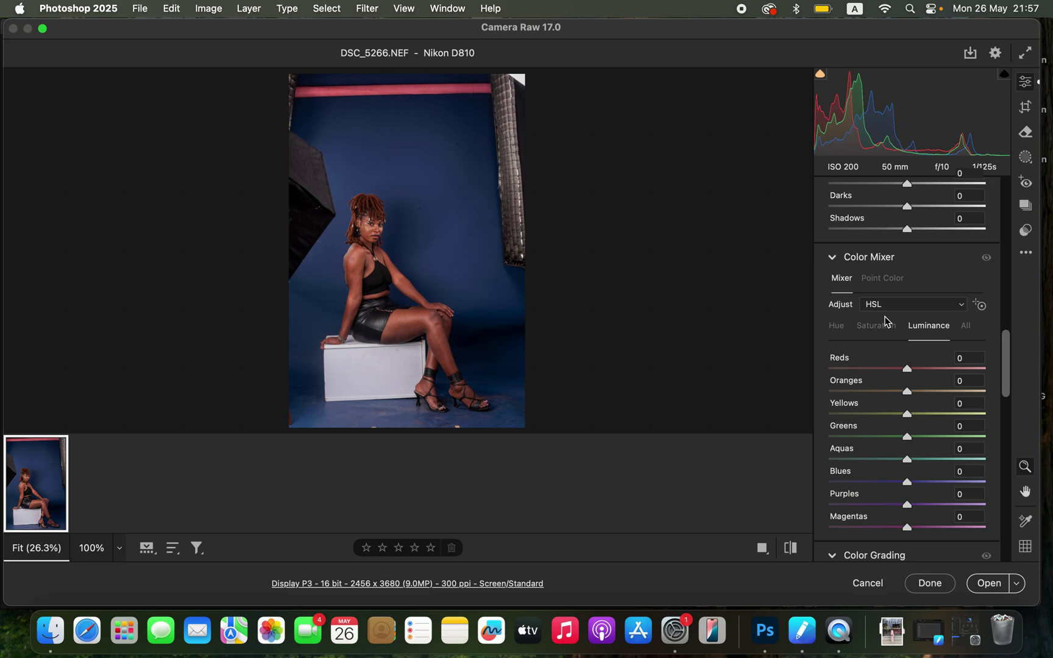
pyautogui.click(838, 328)
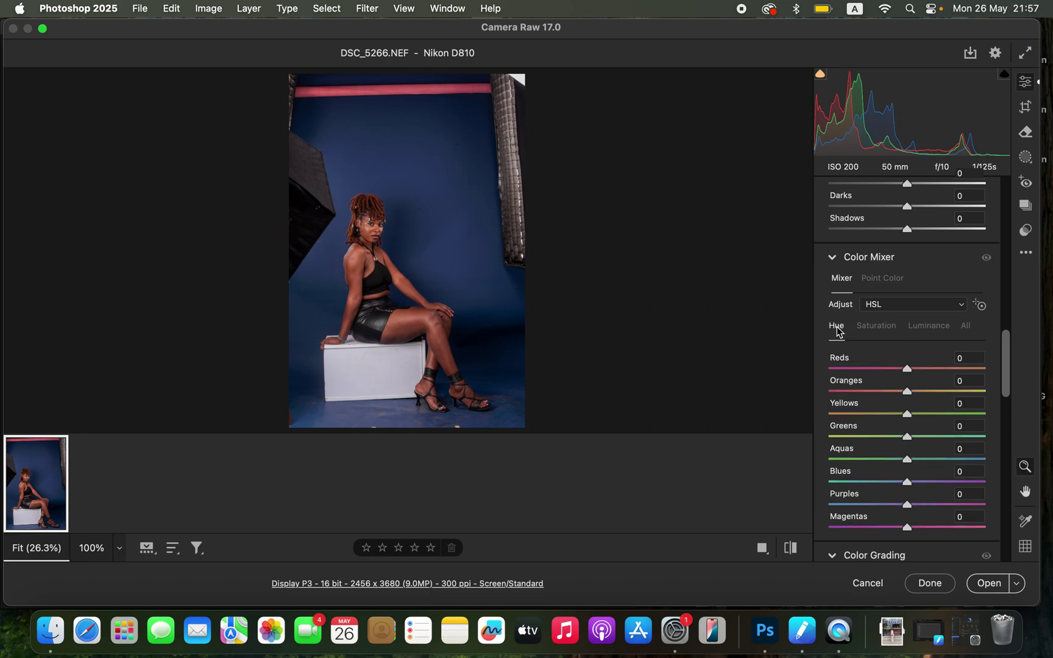
pyautogui.click(874, 329)
pyautogui.click(930, 329)
pyautogui.click(838, 333)
pyautogui.moveTo(908, 486); pyautogui.dragTo(811, 475)
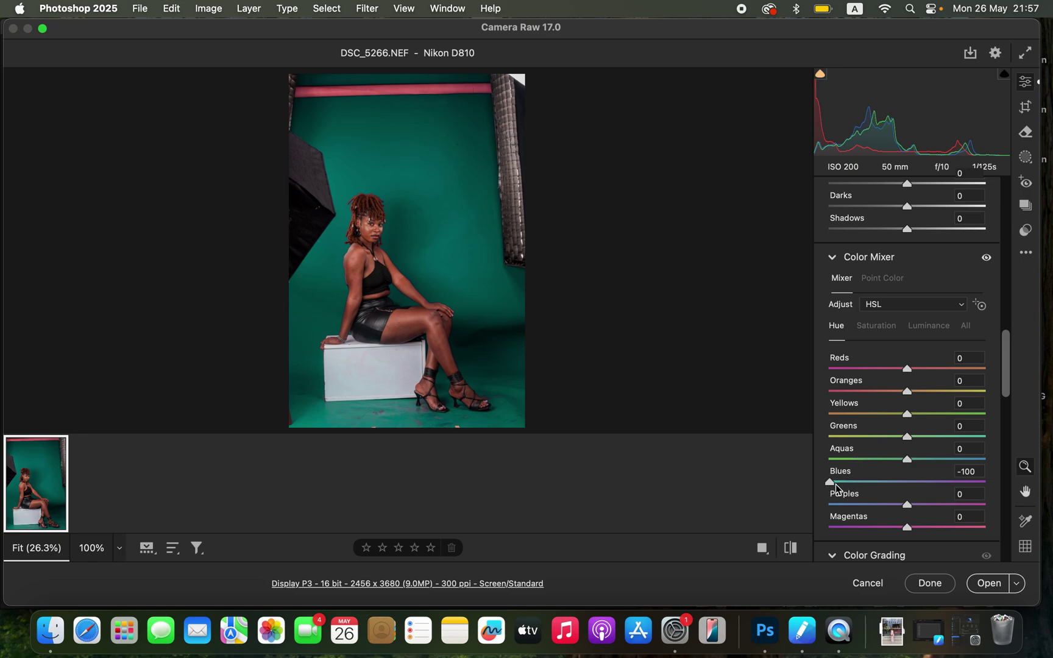
pyautogui.moveTo(833, 485); pyautogui.dragTo(1012, 482)
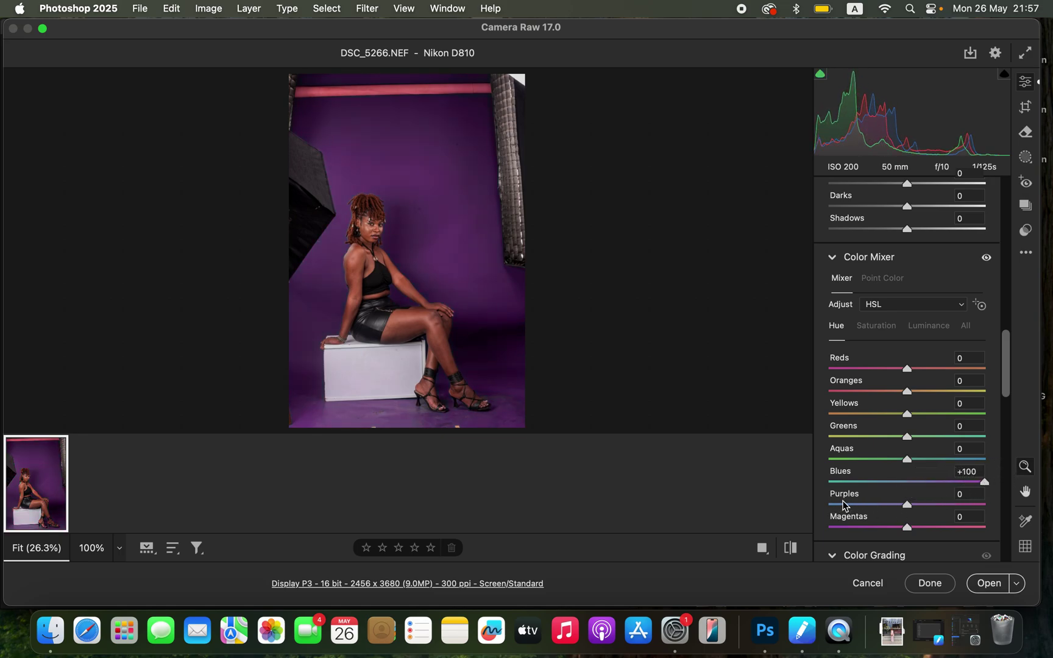
pyautogui.doubleClick(984, 482)
pyautogui.press('super+z')
pyautogui.doubleClick(985, 482)
# Try the Blues saturation at -100 and +100 and the Blues luminance at -100, resetting each to 0
pyautogui.click(877, 326)
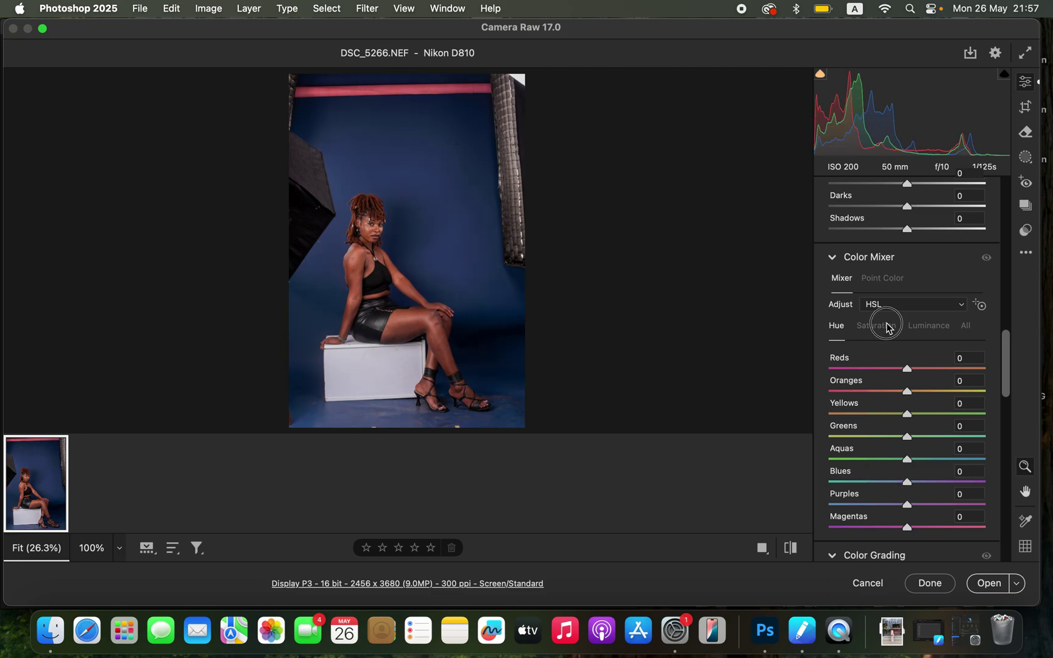
pyautogui.moveTo(907, 482); pyautogui.dragTo(799, 473)
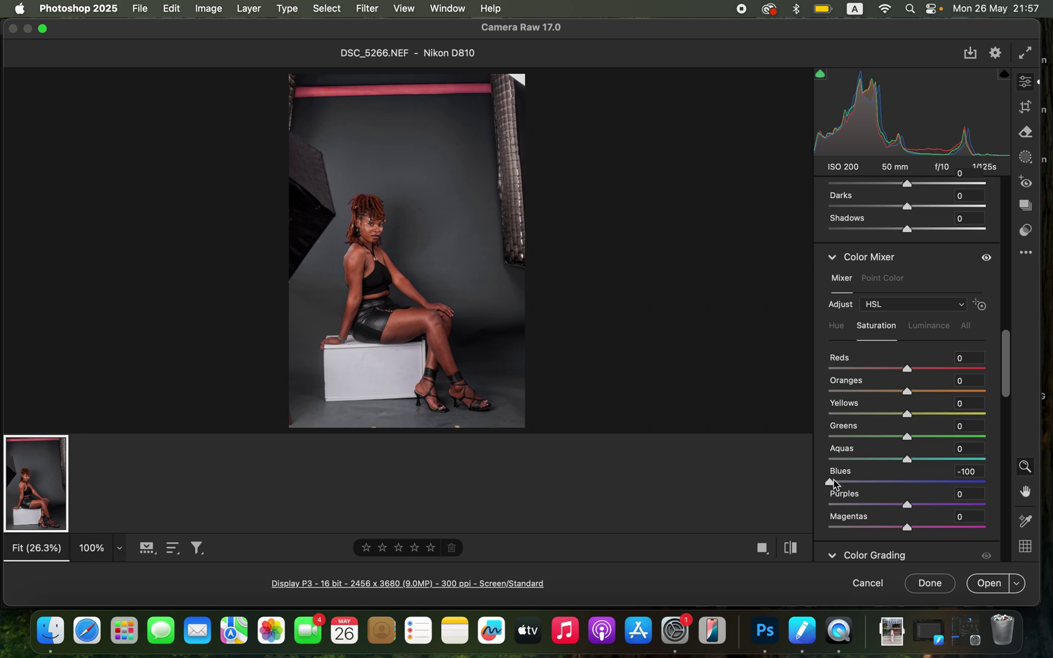
pyautogui.moveTo(869, 484); pyautogui.dragTo(1010, 466)
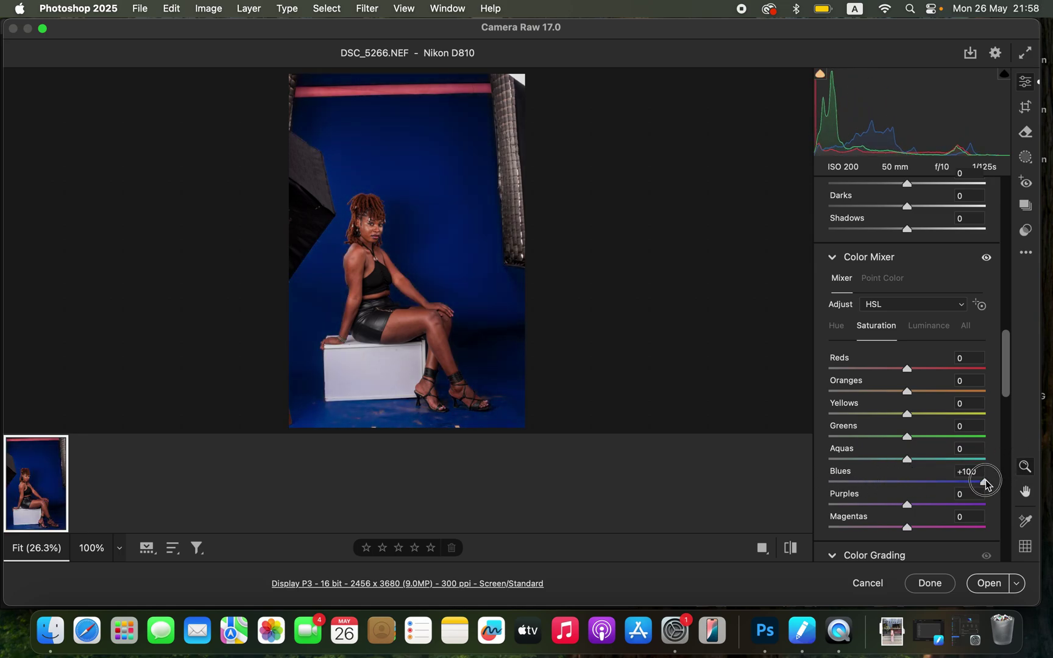
pyautogui.doubleClick(984, 481)
pyautogui.click(931, 327)
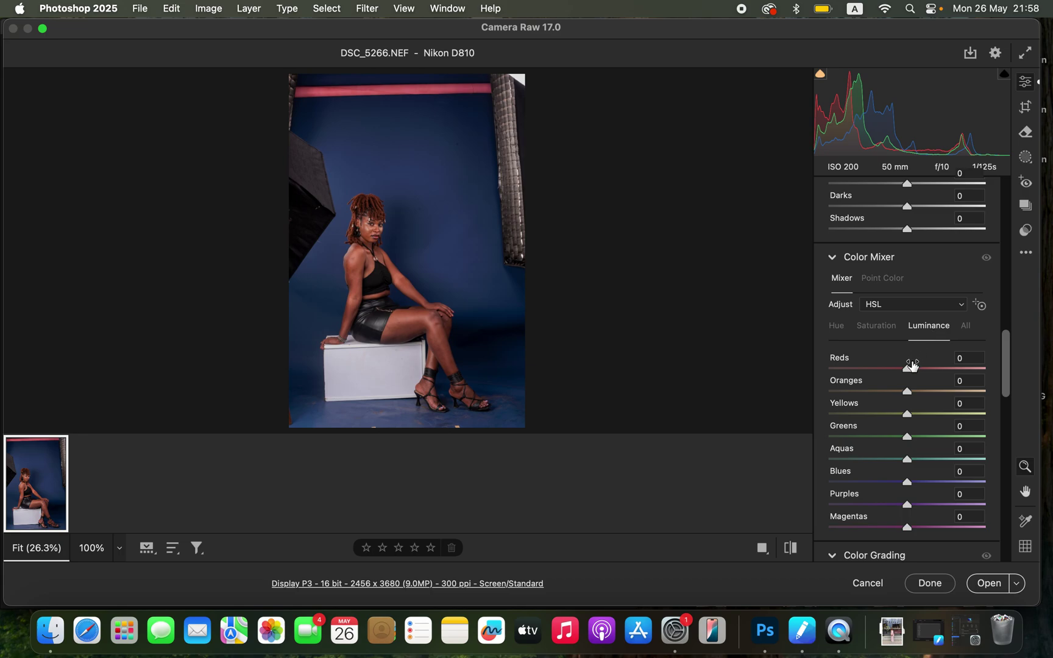
pyautogui.moveTo(908, 482); pyautogui.dragTo(787, 458)
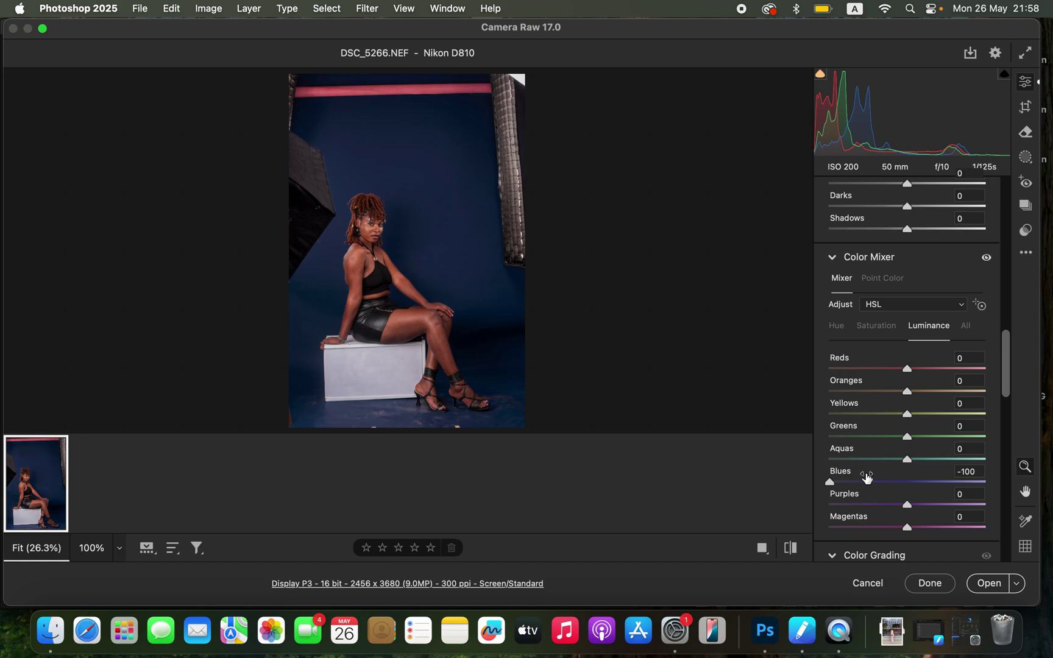
pyautogui.doubleClick(831, 482)
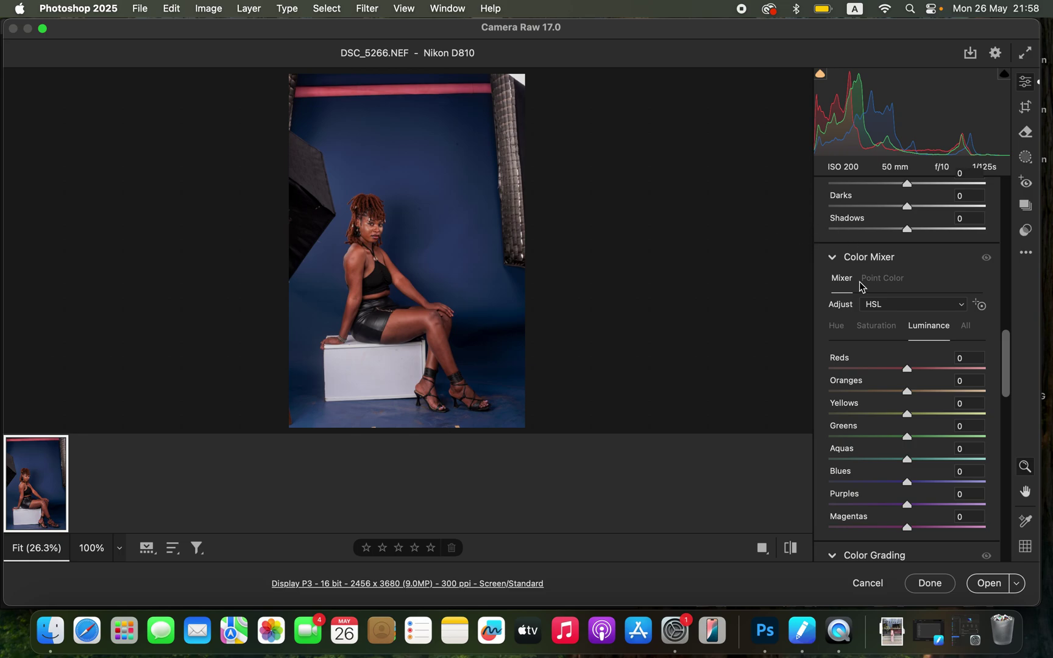
# Set the Blues hue to -17 and the Blues luminance to +22 in the Color Mixer, and compare before and after
pyautogui.click(839, 332)
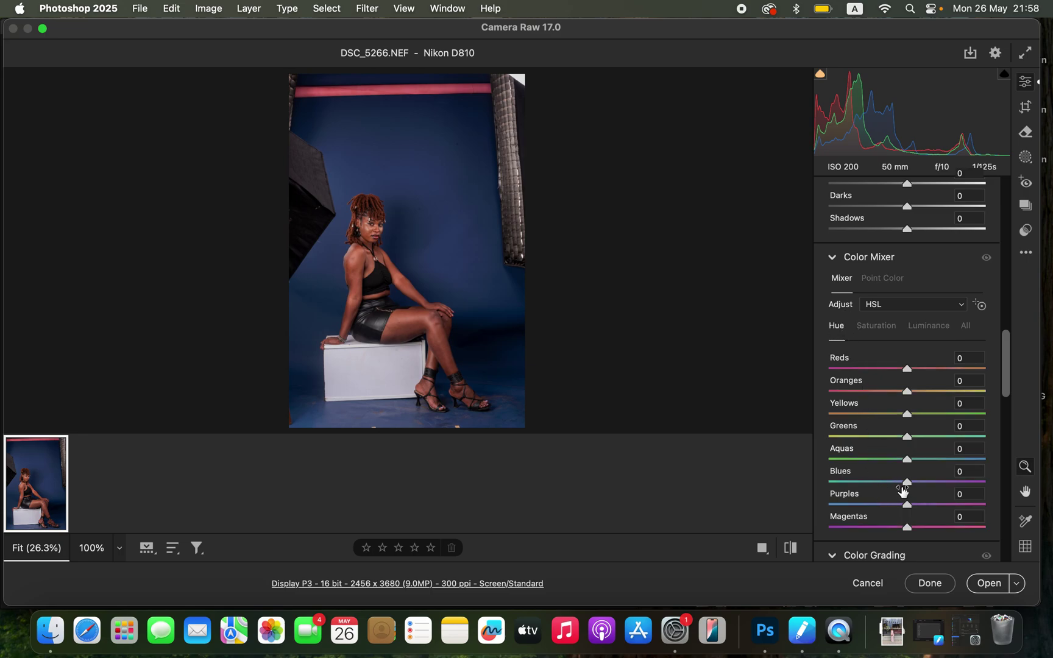
pyautogui.moveTo(907, 482); pyautogui.dragTo(895, 486)
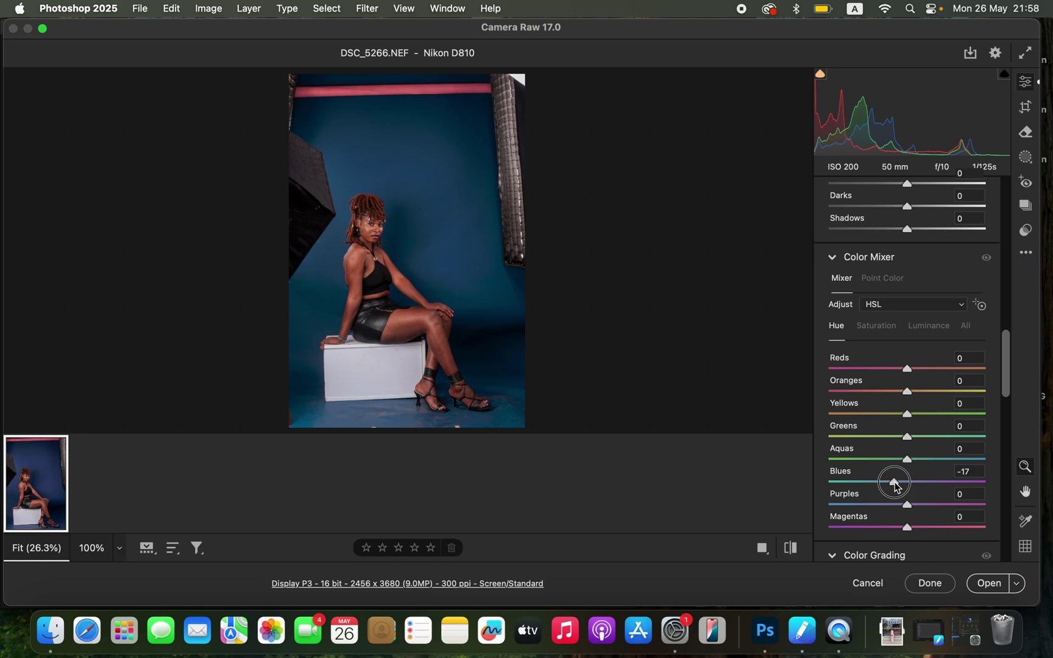
pyautogui.moveTo(896, 486); pyautogui.dragTo(896, 487)
pyautogui.click(928, 329)
pyautogui.moveTo(923, 483)
pyautogui.mouseDown()
pyautogui.moveTo(966, 483)
pyautogui.moveTo(925, 483)
pyautogui.mouseUp()
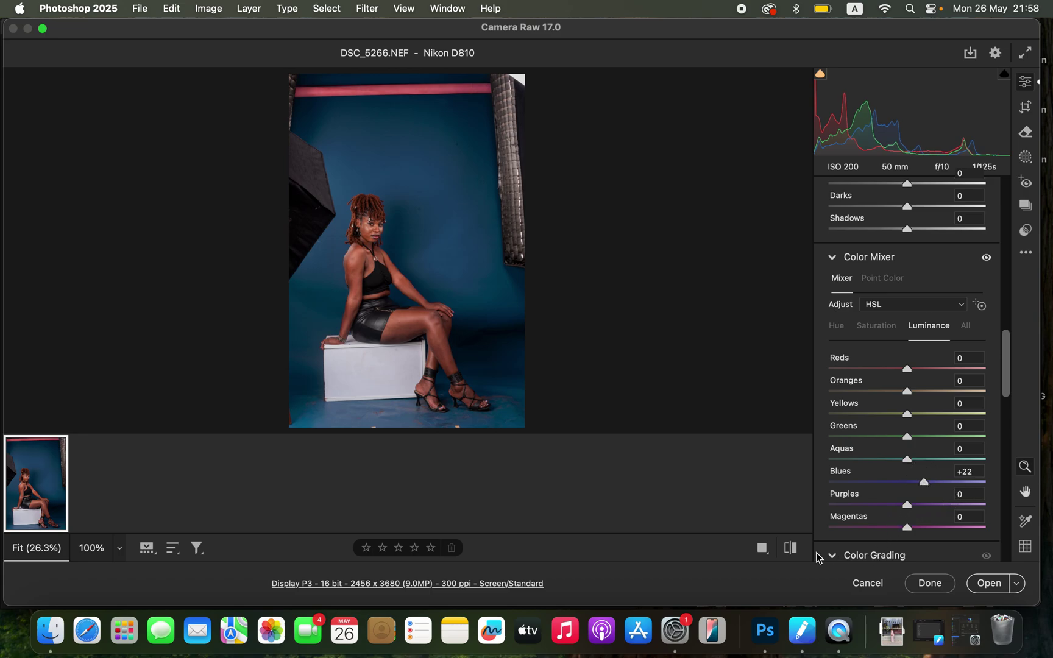
pyautogui.click(789, 544)
pyautogui.click(789, 544)
# Color grade the midtones to hue 33, saturation 17 and the shadows to hue 211, saturation 4, and compare before and after
pyautogui.moveTo(1006, 383); pyautogui.dragTo(1015, 438)
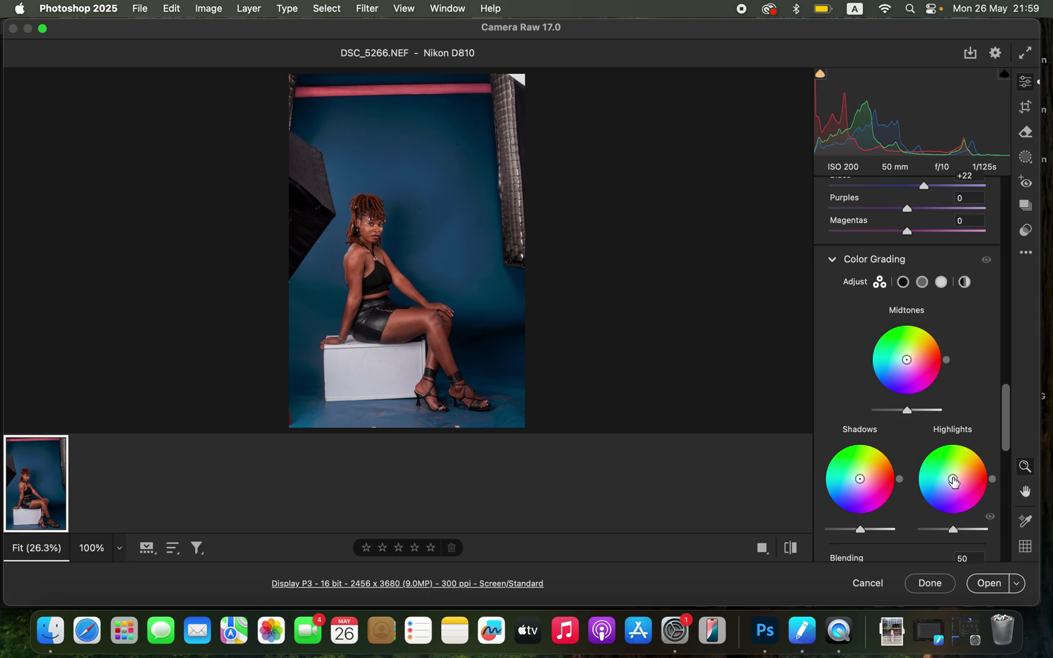
pyautogui.moveTo(954, 481)
pyautogui.mouseDown()
pyautogui.moveTo(936, 460)
pyautogui.moveTo(925, 470)
pyautogui.moveTo(938, 493)
pyautogui.moveTo(969, 503)
pyautogui.moveTo(973, 455)
pyautogui.moveTo(948, 460)
pyautogui.moveTo(958, 487)
pyautogui.moveTo(931, 459)
pyautogui.moveTo(944, 484)
pyautogui.moveTo(953, 478)
pyautogui.moveTo(930, 469)
pyautogui.moveTo(953, 479)
pyautogui.mouseUp()
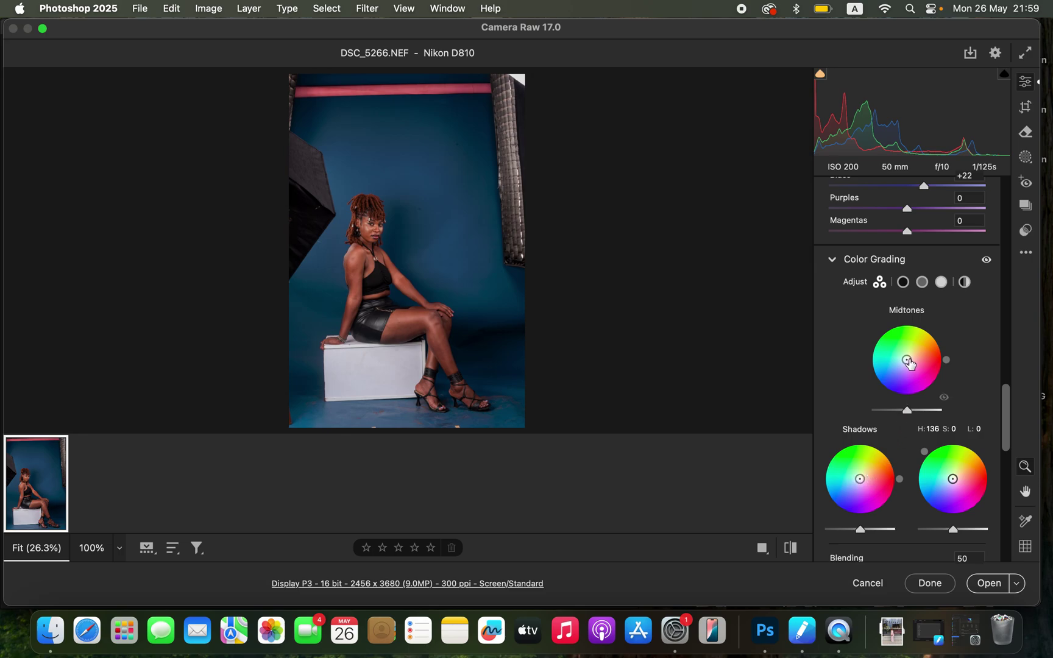
pyautogui.moveTo(908, 361)
pyautogui.mouseDown()
pyautogui.moveTo(931, 344)
pyautogui.moveTo(911, 357)
pyautogui.mouseUp()
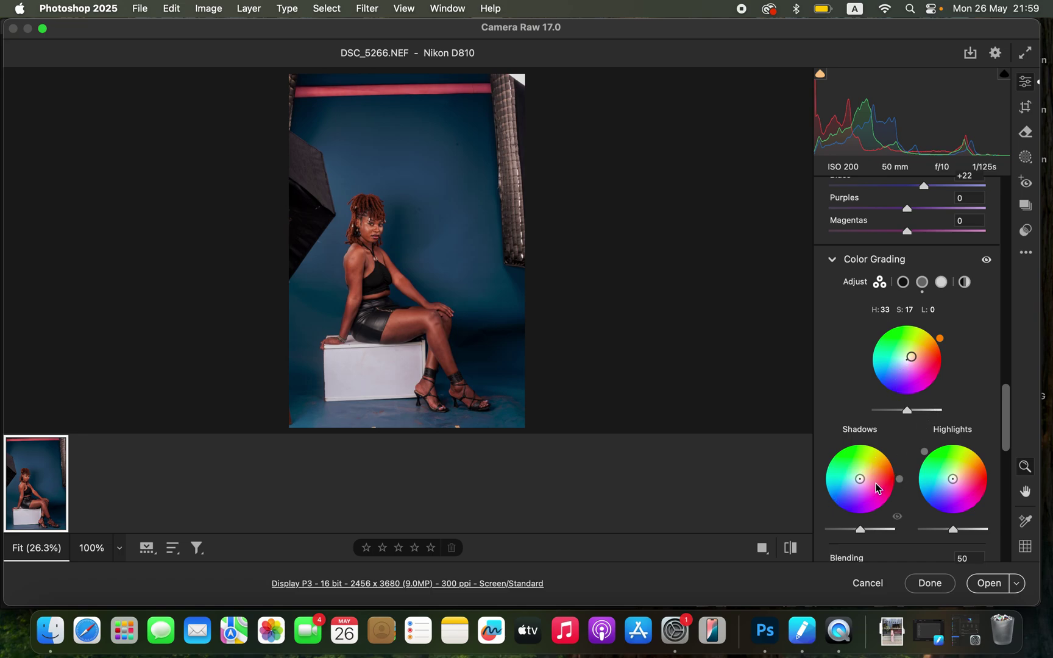
pyautogui.moveTo(859, 482); pyautogui.dragTo(858, 480)
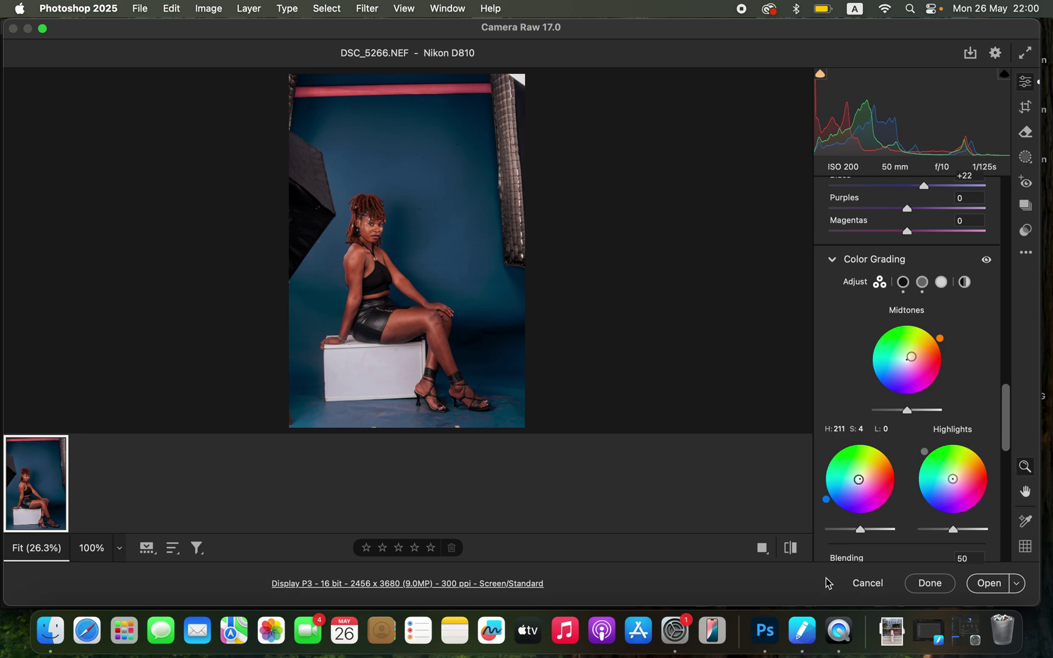
pyautogui.click(791, 548)
pyautogui.click(793, 551)
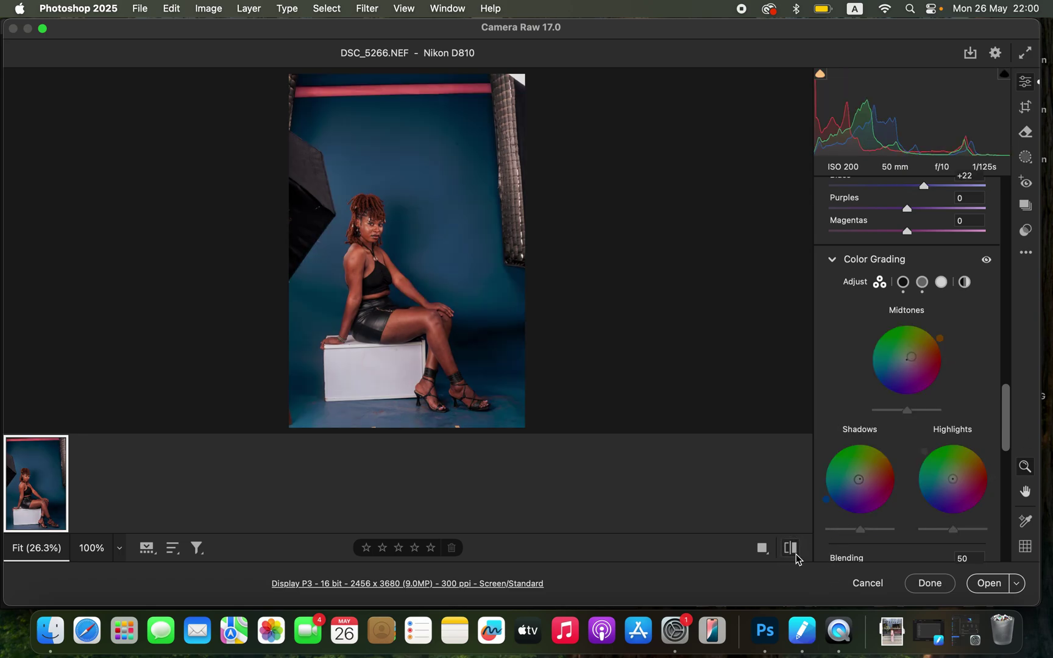
# Open the developed photo in the main Photoshop workspace with an enlarged window, and duplicate the Background layer
pyautogui.click(988, 587)
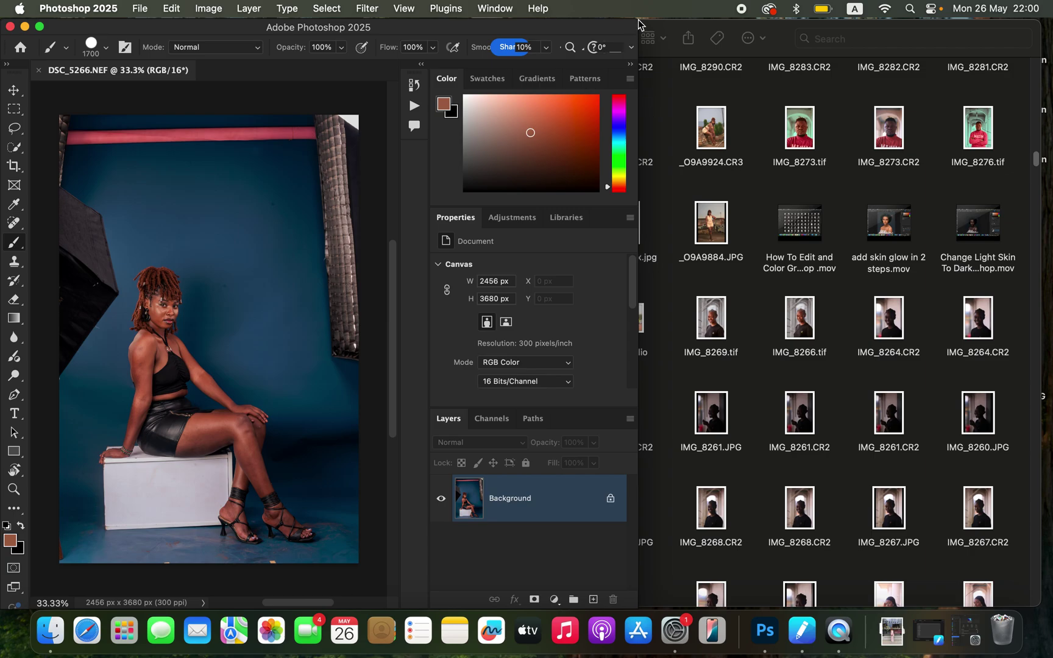
pyautogui.moveTo(637, 20); pyautogui.dragTo(1049, 3)
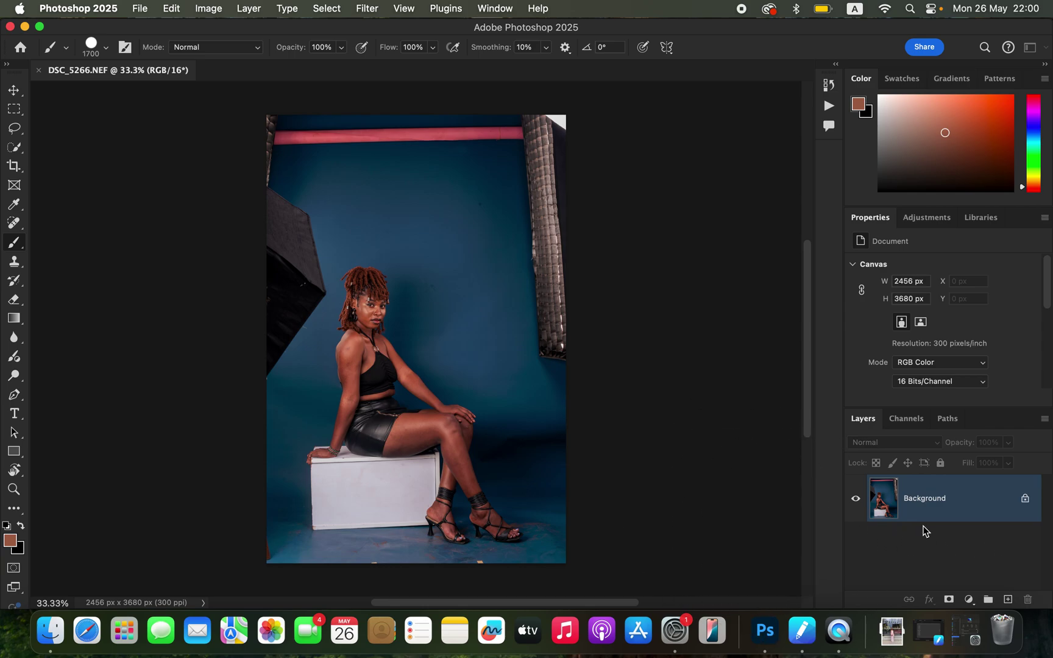
pyautogui.click(953, 507)
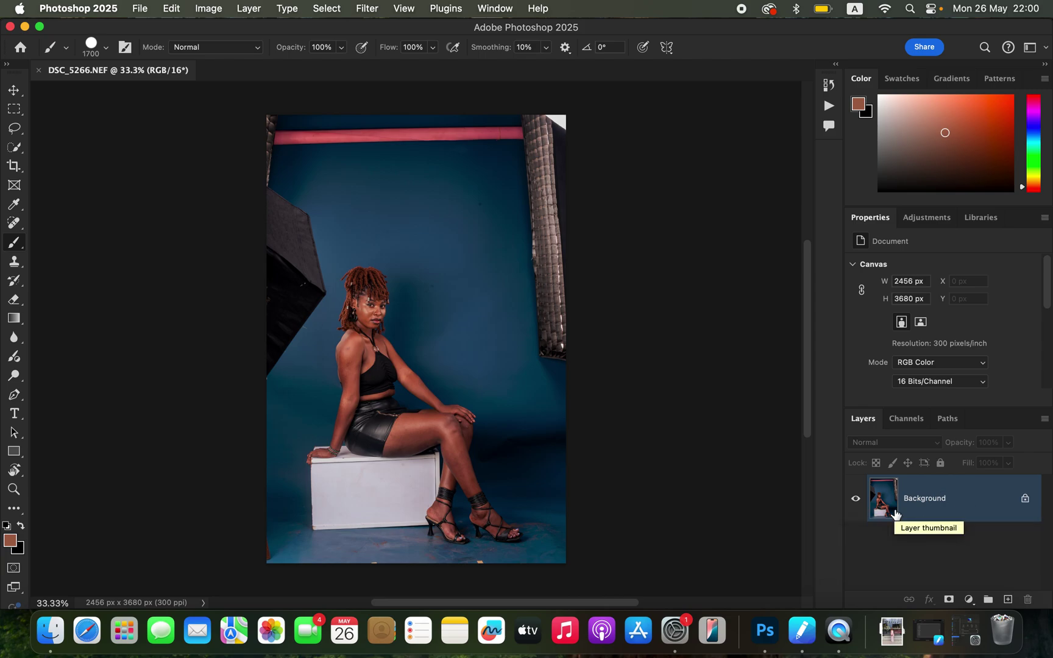
pyautogui.press('super+j')
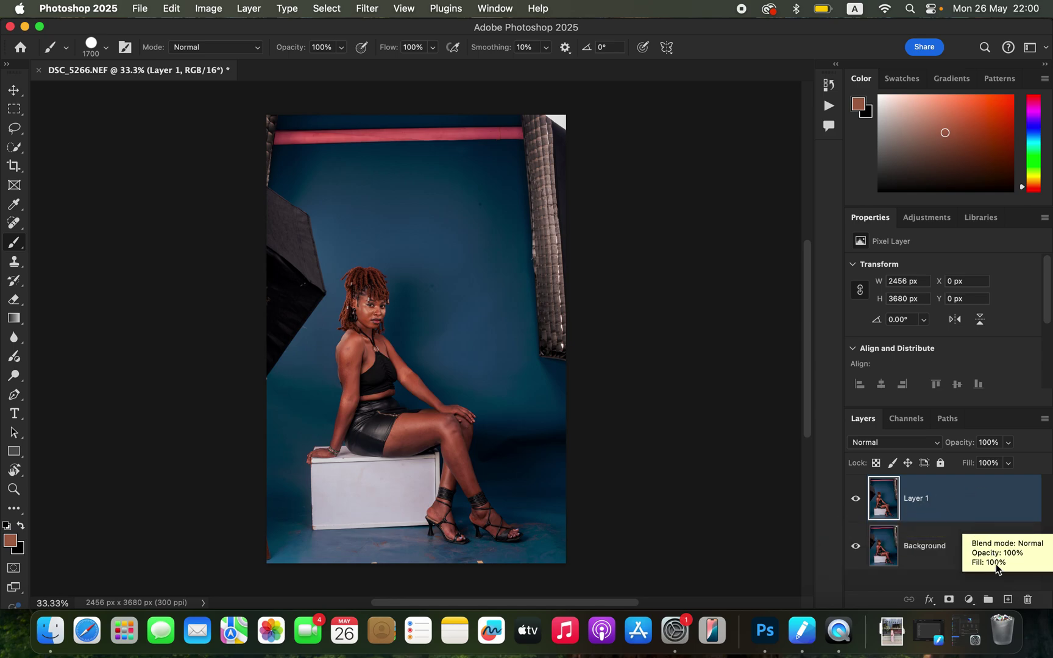
# Add an empty layer above the duplicate and set its blend mode to Color
pyautogui.click(1006, 600)
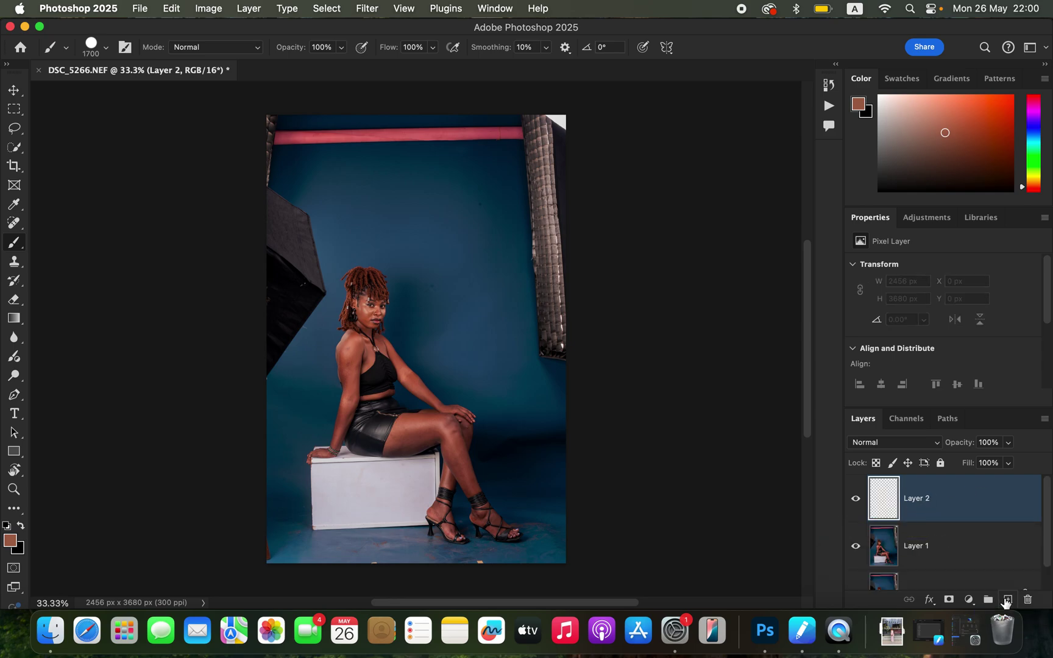
pyautogui.click(886, 446)
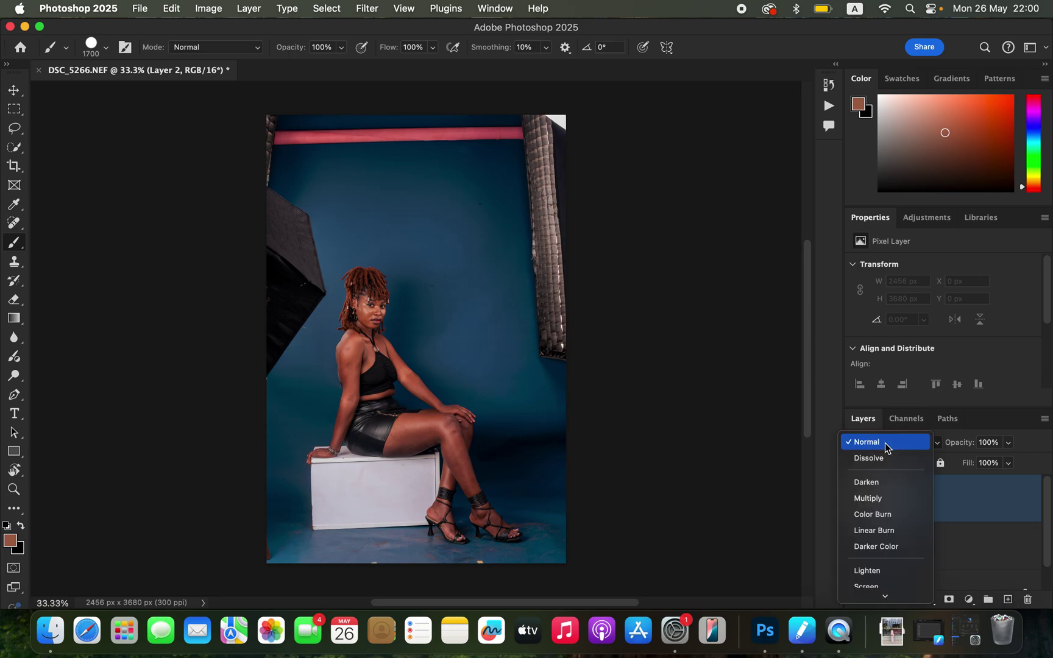
pyautogui.moveTo(885, 596)
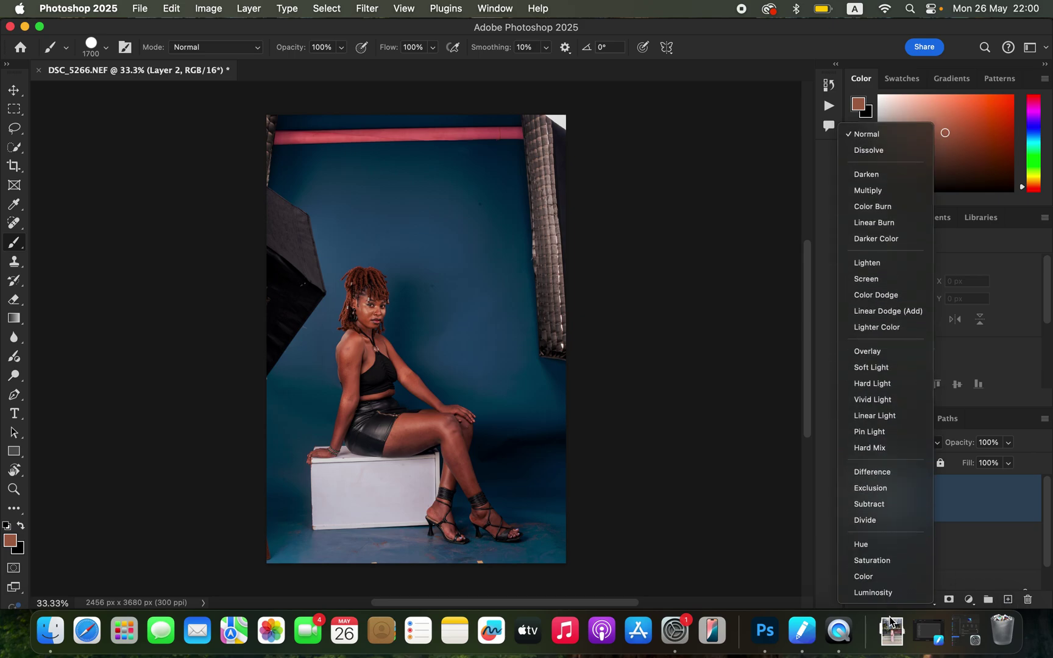
pyautogui.click(883, 577)
# Select the seated woman on Layer 1 using the Subject selection command
pyautogui.click(941, 552)
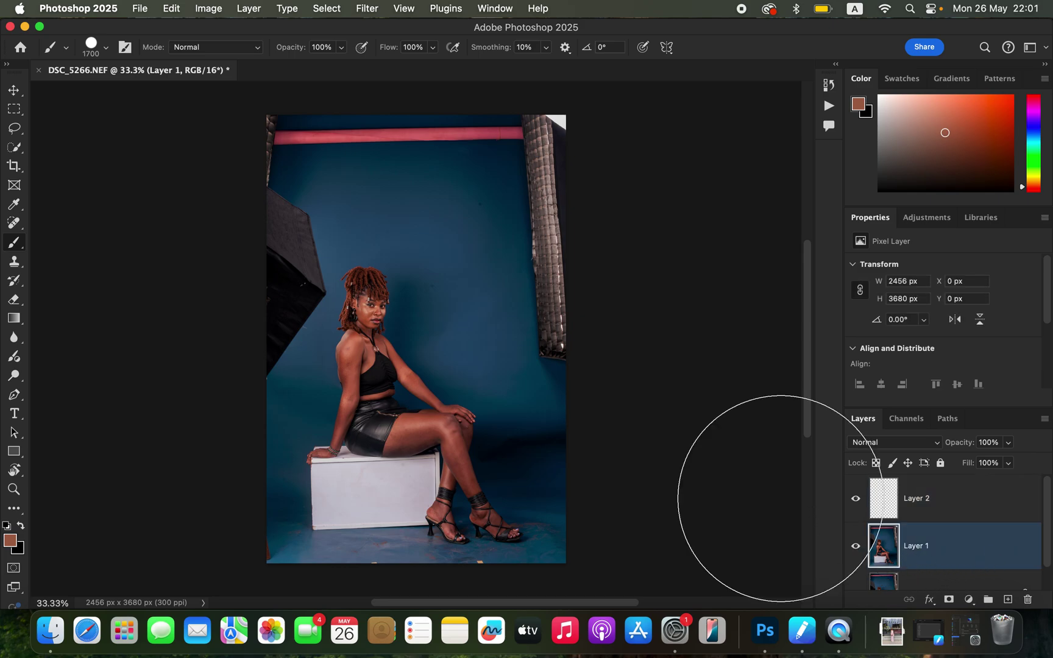
pyautogui.click(328, 9)
pyautogui.click(360, 177)
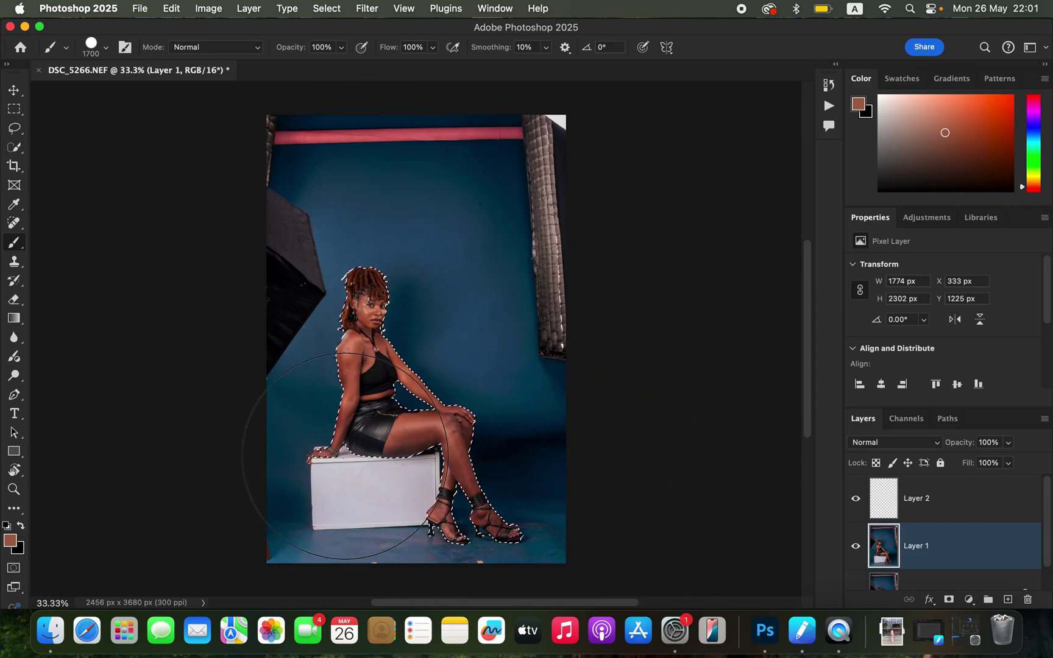
# Add the missing edge of the hand resting on the white box to the woman's selection with the Quick Selection tool
pyautogui.scroll(-1, 469, 450)
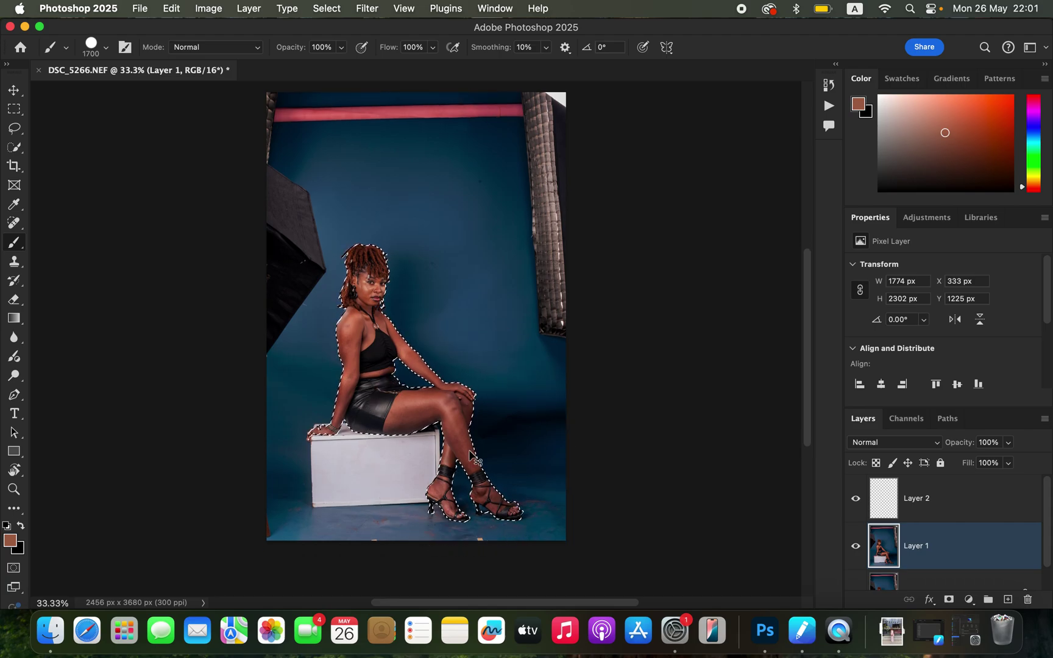
pyautogui.press('super+plus')
pyautogui.press('super+plus')
pyautogui.press('super+plus')
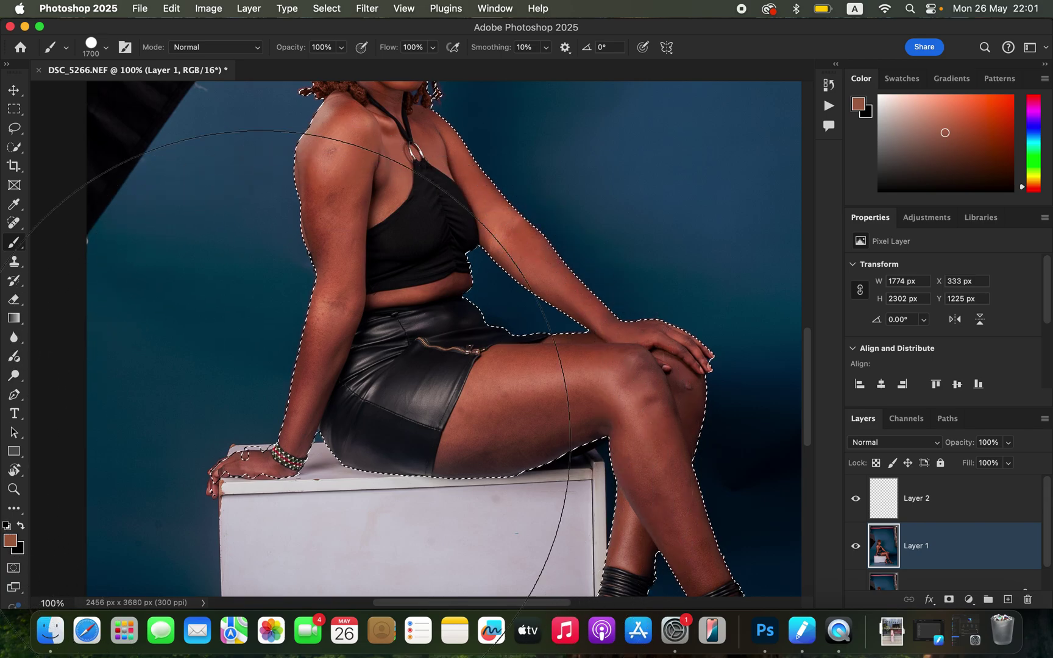
pyautogui.click(18, 129)
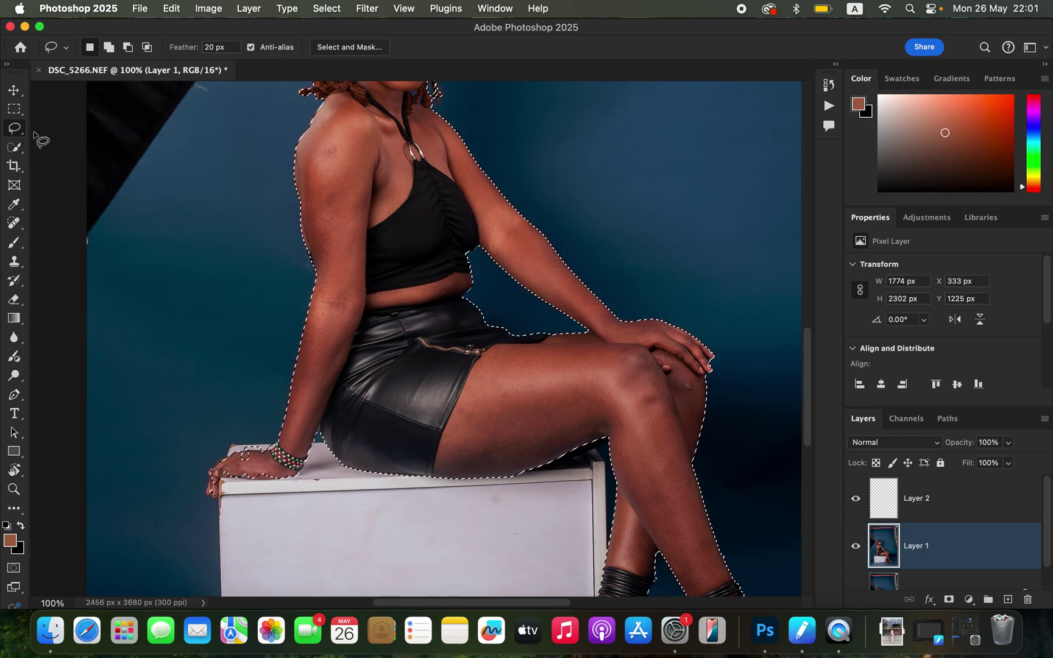
pyautogui.click(17, 148)
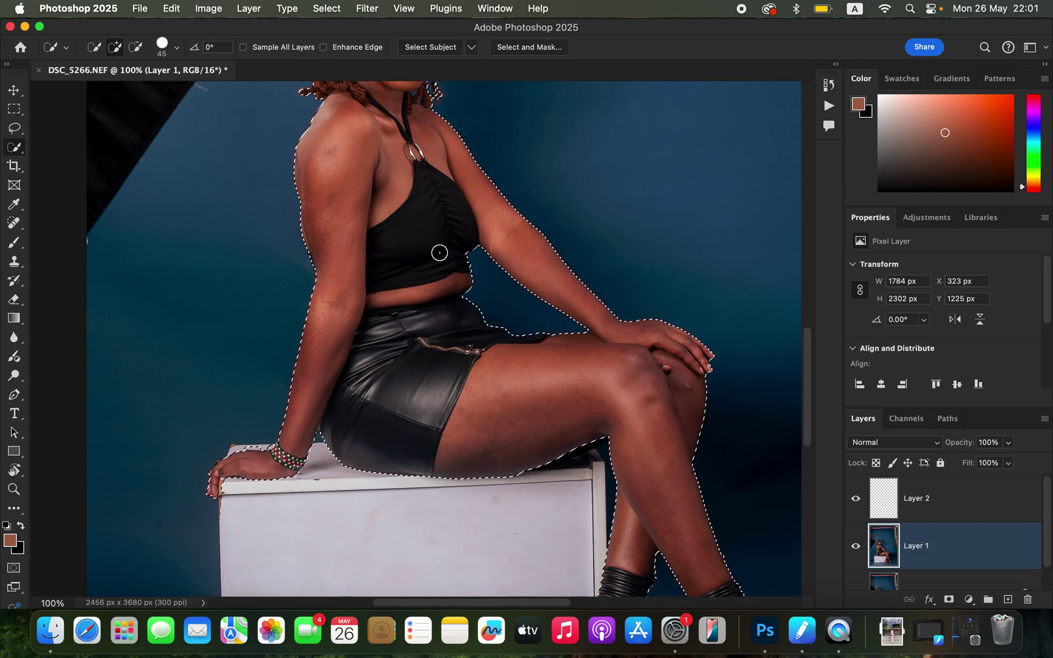
pyautogui.press('super+minus')
pyautogui.press('super+minus')
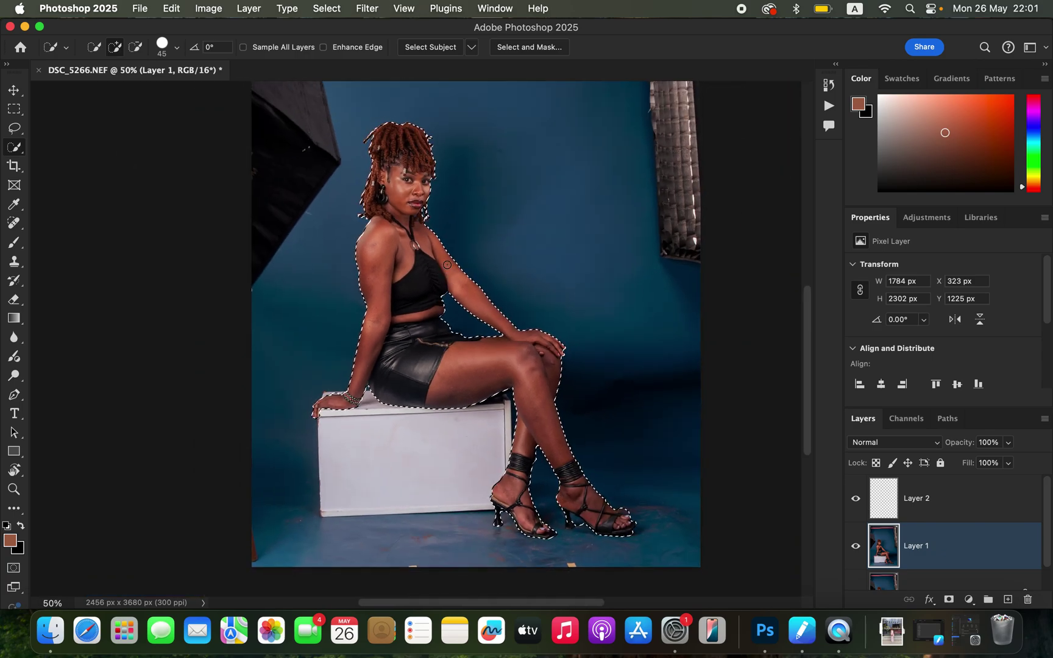
# Make Layer 2 active and choose the Soft Round brush with 0% hardness
pyautogui.click(948, 508)
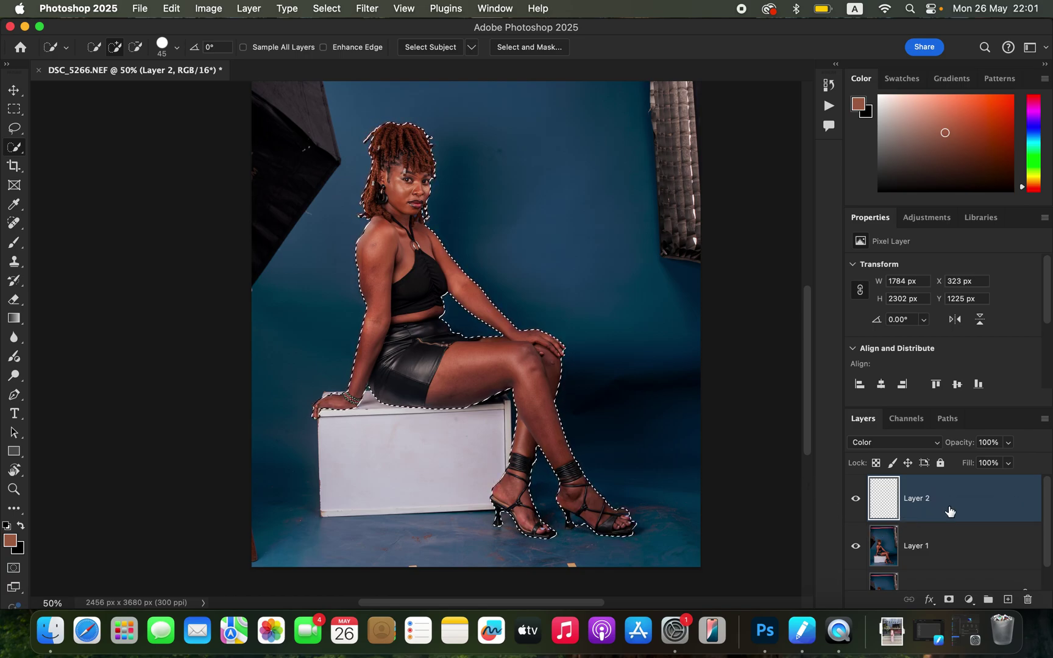
pyautogui.moveTo(18, 250); pyautogui.dragTo(74, 243)
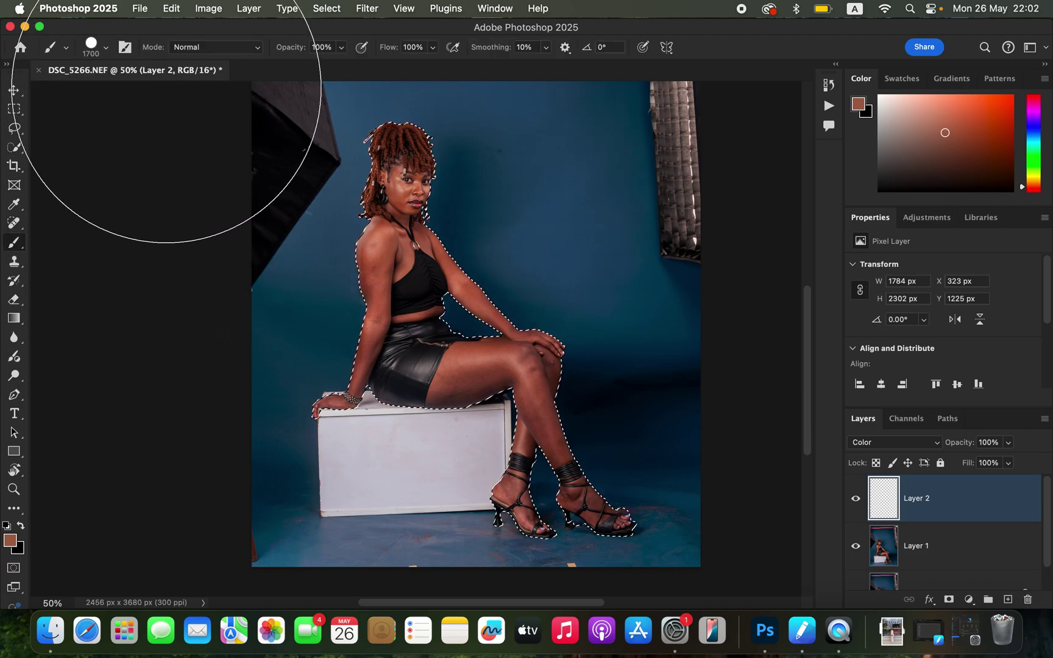
pyautogui.click(106, 48)
pyautogui.click(90, 227)
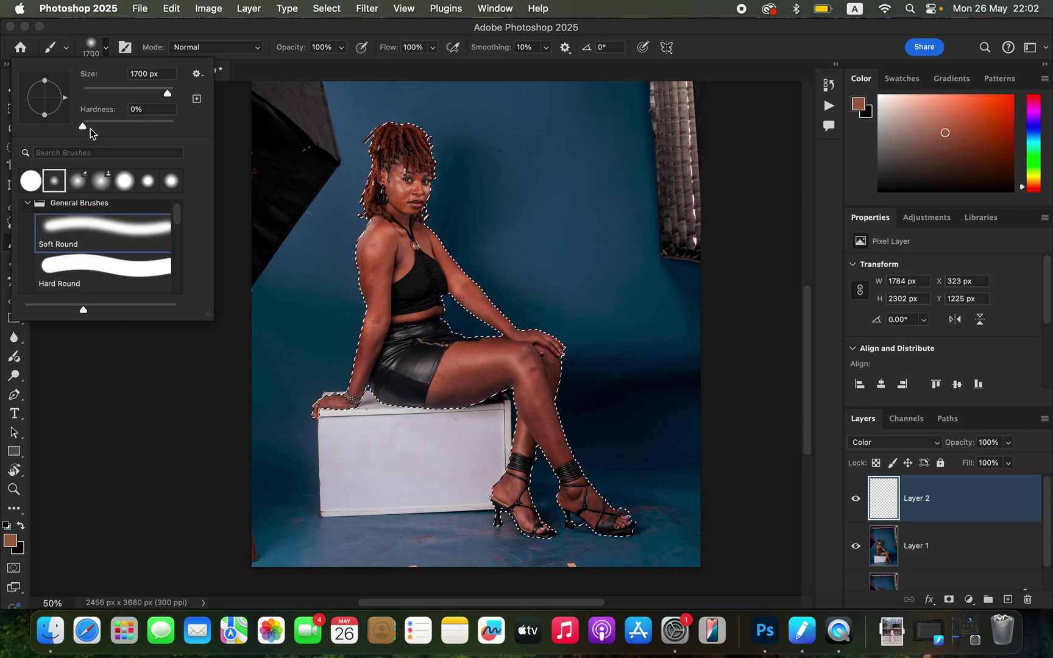
pyautogui.click(198, 37)
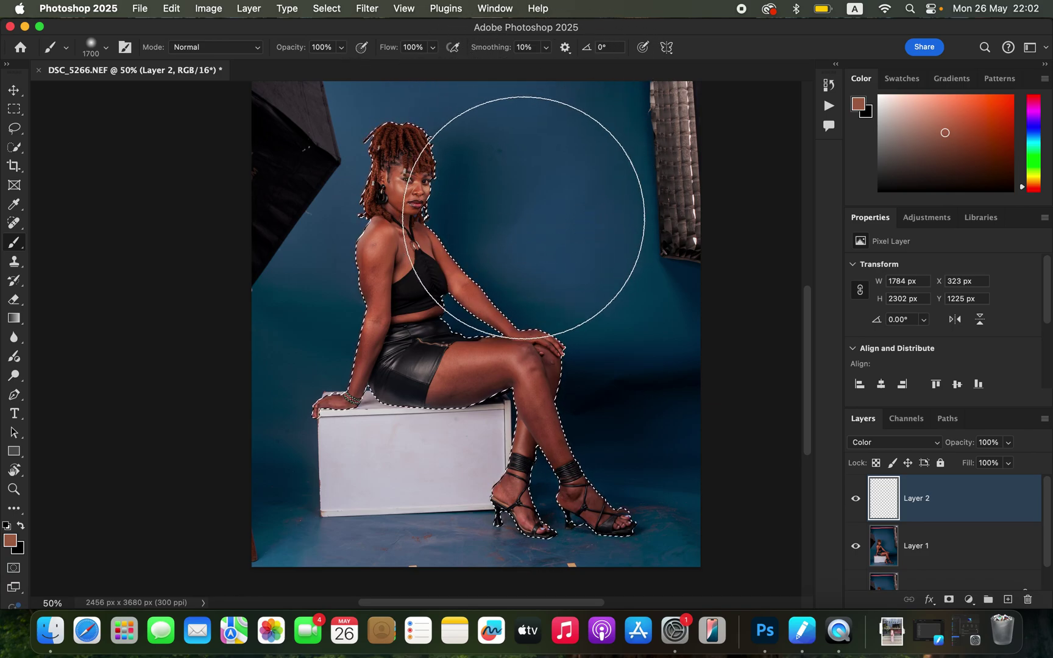
# Reduce the brush size to 175 px
pyautogui.press('[')
pyautogui.press('[')
pyautogui.press('[')
pyautogui.press('[')
pyautogui.press('[')
pyautogui.press('[')
pyautogui.press('[')
pyautogui.press('[')
pyautogui.press('[')
pyautogui.press('[')
pyautogui.press('[')
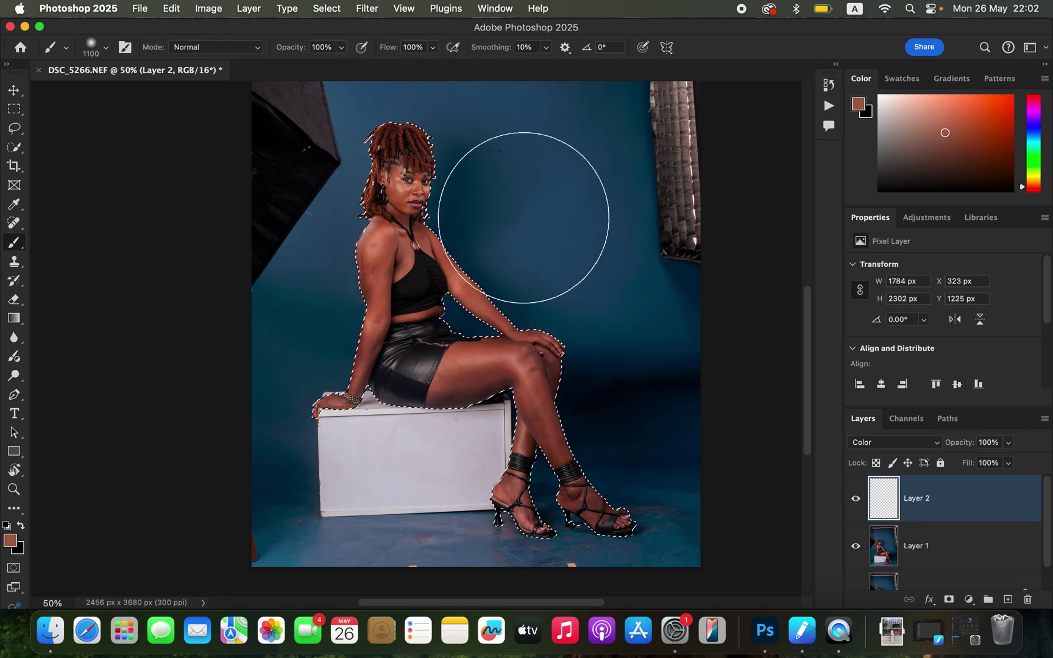
pyautogui.press('[')
pyautogui.press('[')
pyautogui.press('[')
pyautogui.press('[')
pyautogui.press('[')
pyautogui.press('[')
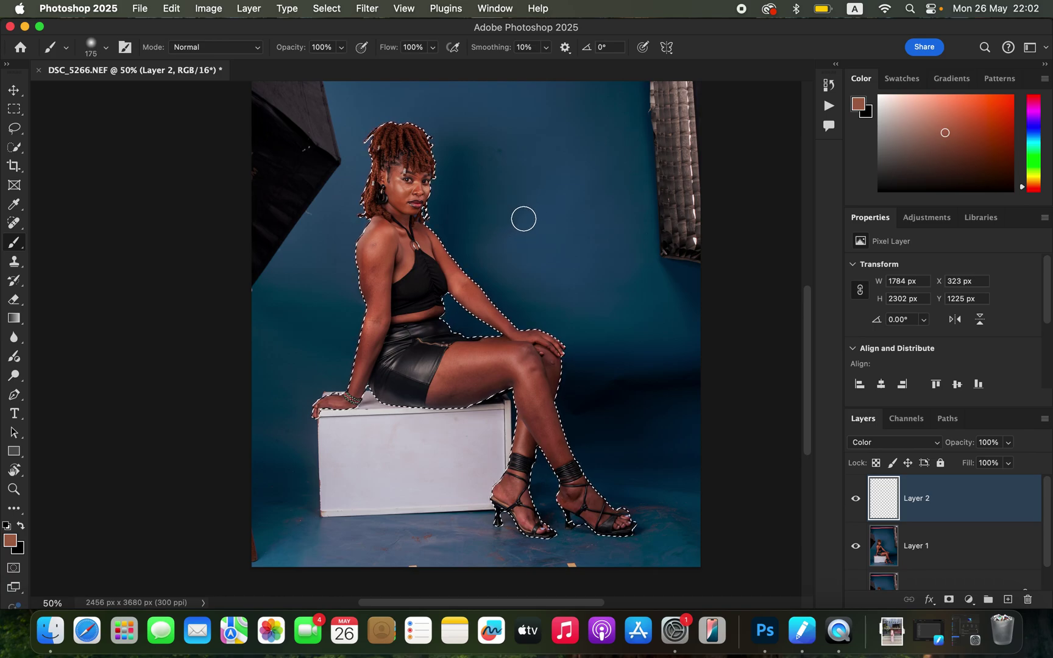
# Reduce the brush to 90 px and sample the skin tone on the woman's cheek as the painting colour
pyautogui.press('super+equal')
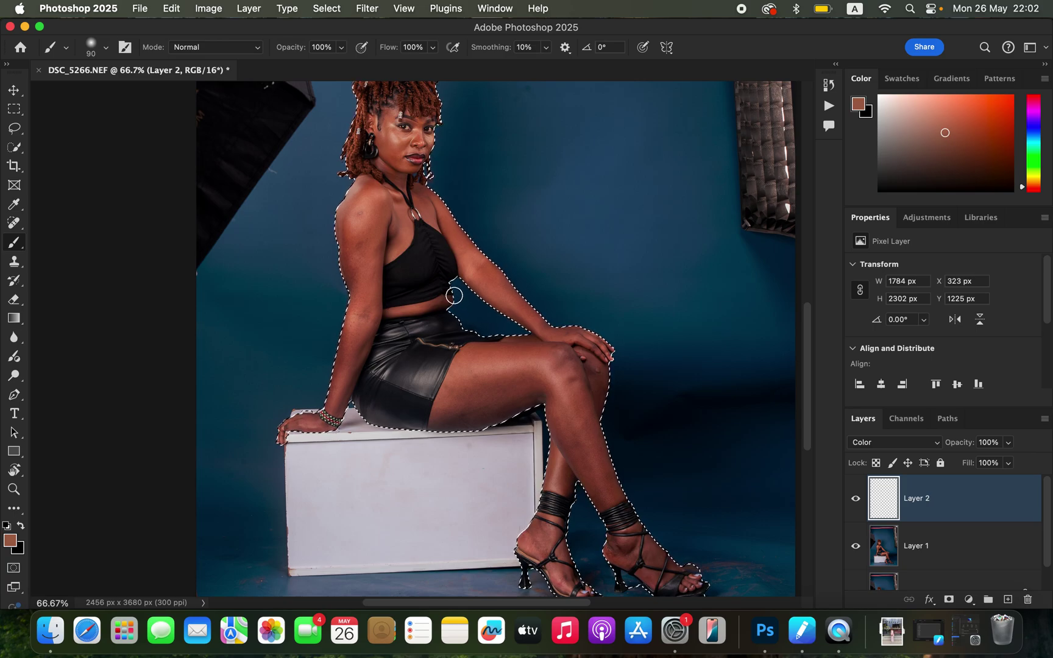
pyautogui.press('super+equal')
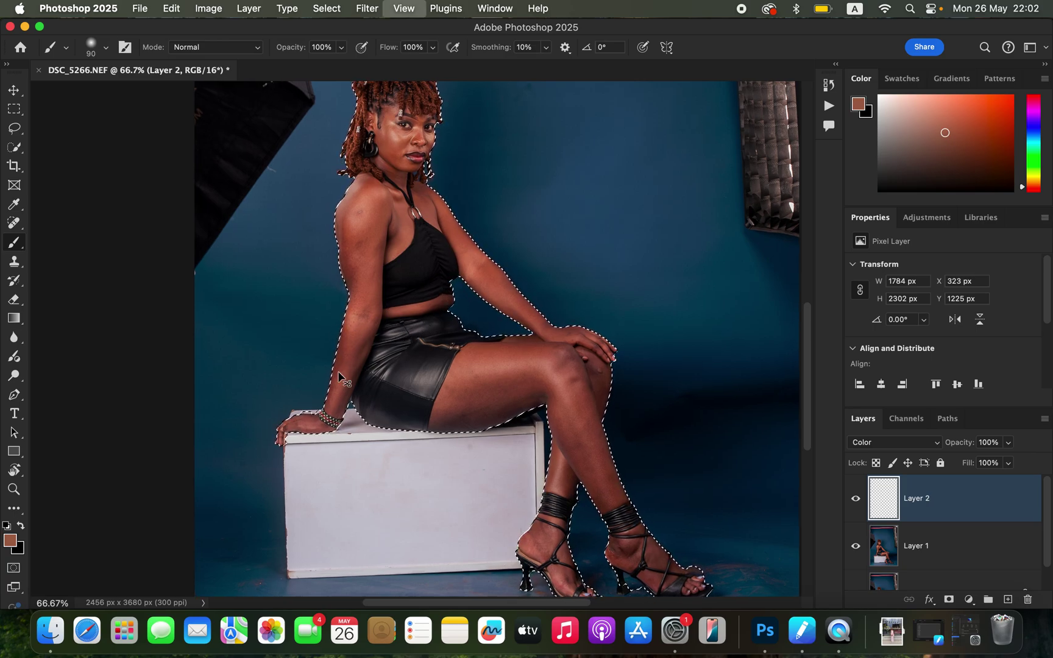
pyautogui.moveTo(481, 282)
pyautogui.mouseDown()
pyautogui.moveTo(489, 400)
pyautogui.moveTo(504, 419)
pyautogui.mouseUp()
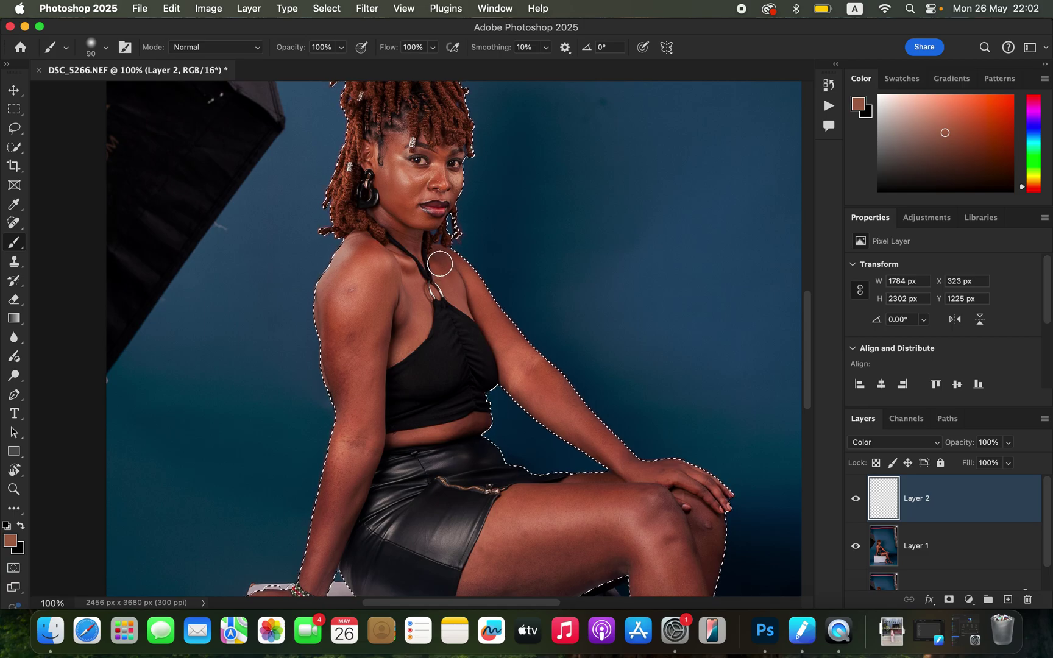
pyautogui.keyDown('alt'); pyautogui.click(402, 198); pyautogui.keyUp('alt')
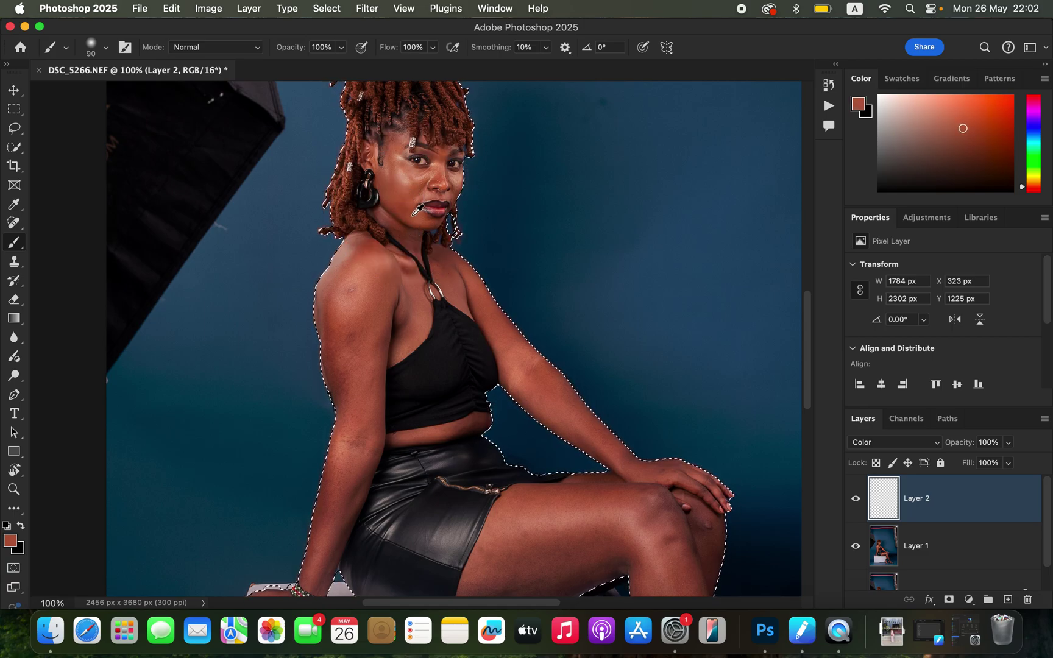
pyautogui.keyDown('alt'); pyautogui.click(406, 201); pyautogui.keyUp('alt')
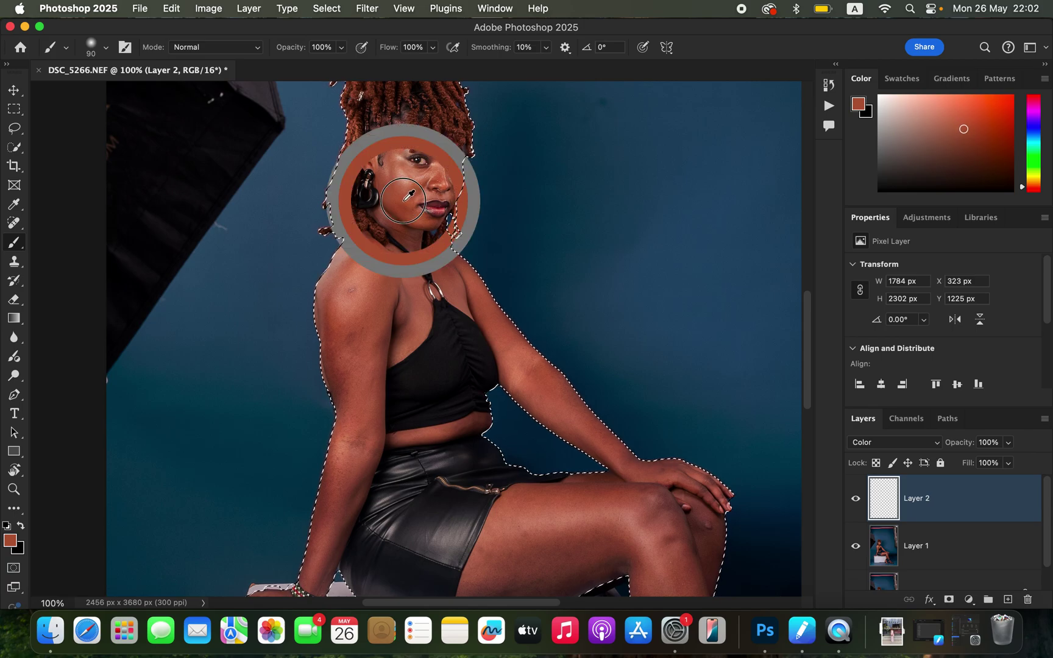
pyautogui.keyDown('alt'); pyautogui.click(405, 198); pyautogui.keyUp('alt')
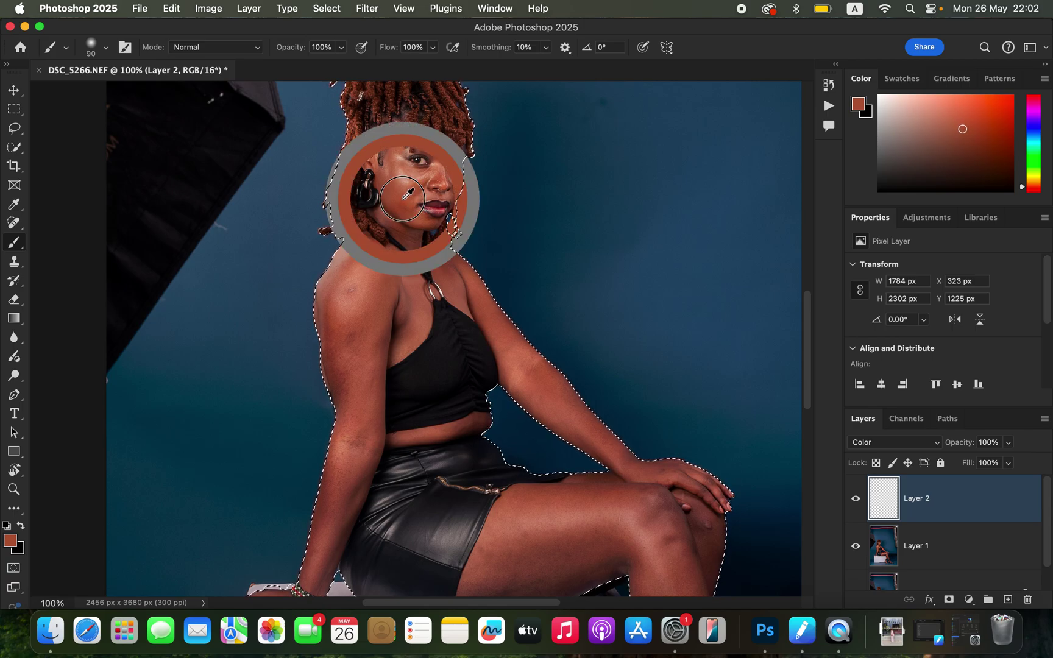
pyautogui.keyDown('alt'); pyautogui.click(405, 198); pyautogui.keyUp('alt')
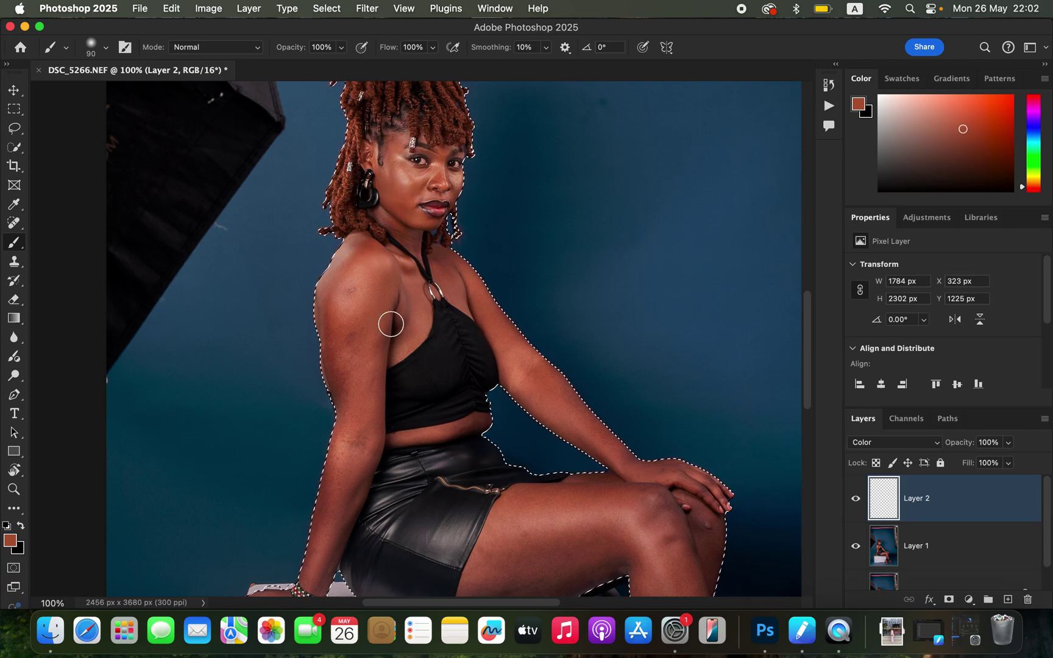
# Paint the sampled skin tone over the shoulder and supporting arm at 90 px, and over the neck and face at 70 px
pyautogui.moveTo(352, 293)
pyautogui.mouseDown()
pyautogui.moveTo(347, 266)
pyautogui.moveTo(340, 289)
pyautogui.moveTo(352, 248)
pyautogui.moveTo(402, 308)
pyautogui.moveTo(399, 276)
pyautogui.moveTo(411, 313)
pyautogui.moveTo(395, 343)
pyautogui.moveTo(358, 358)
pyautogui.moveTo(330, 337)
pyautogui.moveTo(343, 422)
pyautogui.moveTo(369, 357)
pyautogui.moveTo(398, 342)
pyautogui.moveTo(391, 347)
pyautogui.moveTo(405, 296)
pyautogui.moveTo(385, 256)
pyautogui.moveTo(359, 245)
pyautogui.moveTo(354, 417)
pyautogui.moveTo(333, 520)
pyautogui.moveTo(368, 409)
pyautogui.moveTo(371, 435)
pyautogui.moveTo(313, 571)
pyautogui.moveTo(359, 473)
pyautogui.moveTo(366, 290)
pyautogui.moveTo(437, 277)
pyautogui.moveTo(401, 202)
pyautogui.mouseUp()
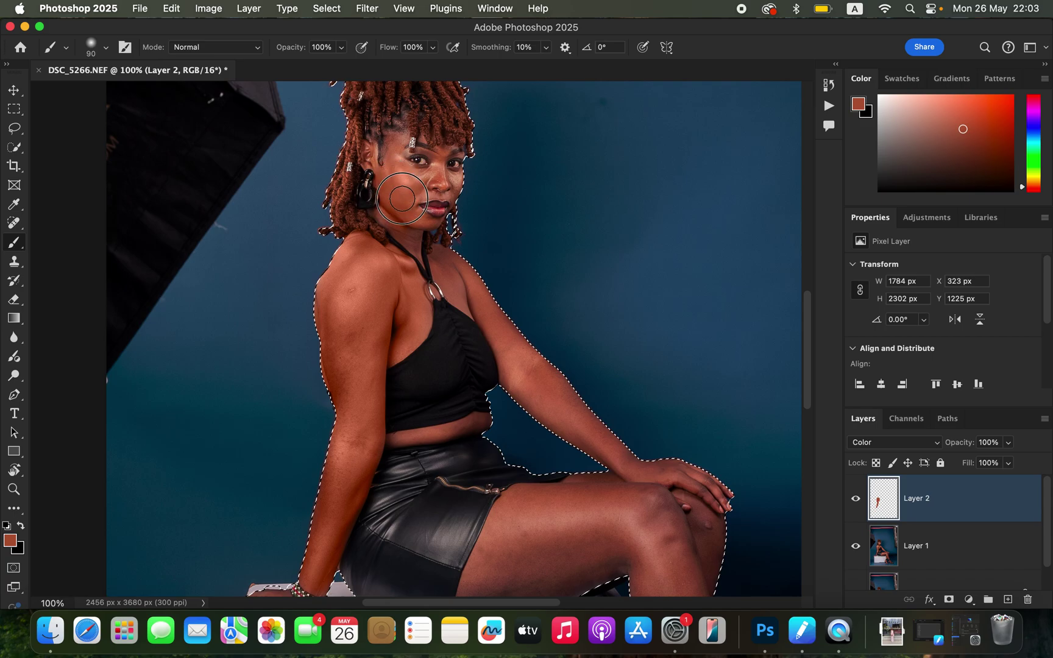
pyautogui.press('[')
pyautogui.press('[')
pyautogui.moveTo(408, 225)
pyautogui.mouseDown()
pyautogui.moveTo(404, 201)
pyautogui.moveTo(416, 182)
pyautogui.moveTo(439, 165)
pyautogui.moveTo(454, 182)
pyautogui.moveTo(408, 191)
pyautogui.moveTo(399, 136)
pyautogui.moveTo(391, 178)
pyautogui.moveTo(367, 151)
pyautogui.moveTo(369, 161)
pyautogui.moveTo(402, 137)
pyautogui.moveTo(410, 189)
pyautogui.moveTo(440, 173)
pyautogui.moveTo(449, 182)
pyautogui.moveTo(406, 199)
pyautogui.moveTo(418, 250)
pyautogui.moveTo(387, 202)
pyautogui.moveTo(369, 153)
pyautogui.mouseUp()
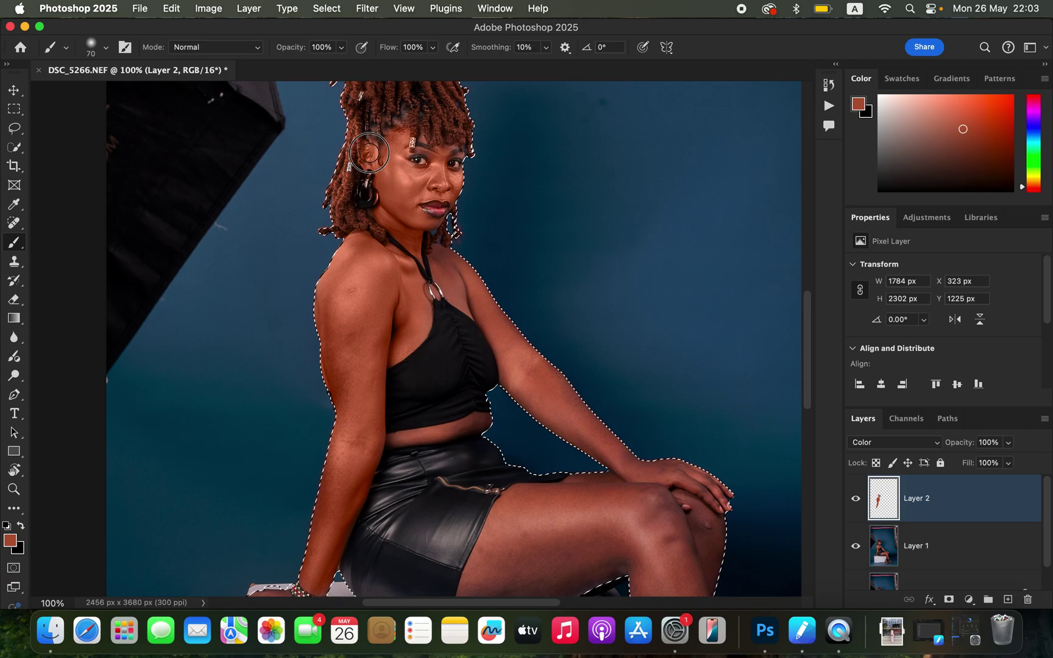
# Enlarge the brush to 150 px and paint the skin tone over the woman's thighs, knees and lower legs
pyautogui.press('super+minus')
pyautogui.press('super+minus')
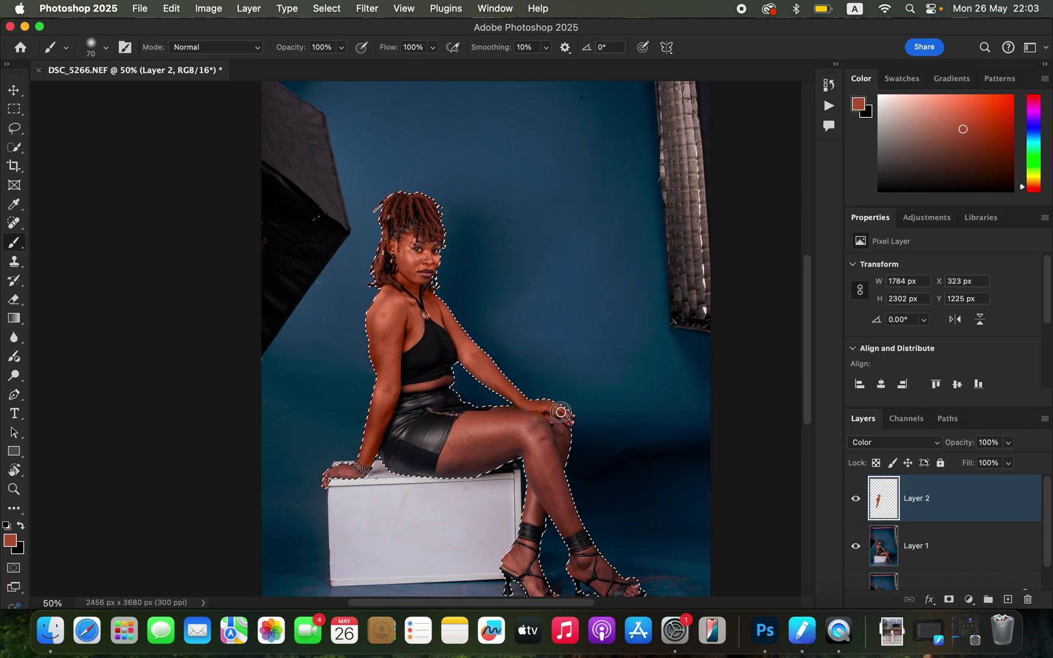
pyautogui.press(']')
pyautogui.press(']')
pyautogui.press(']')
pyautogui.press(']')
pyautogui.press(']')
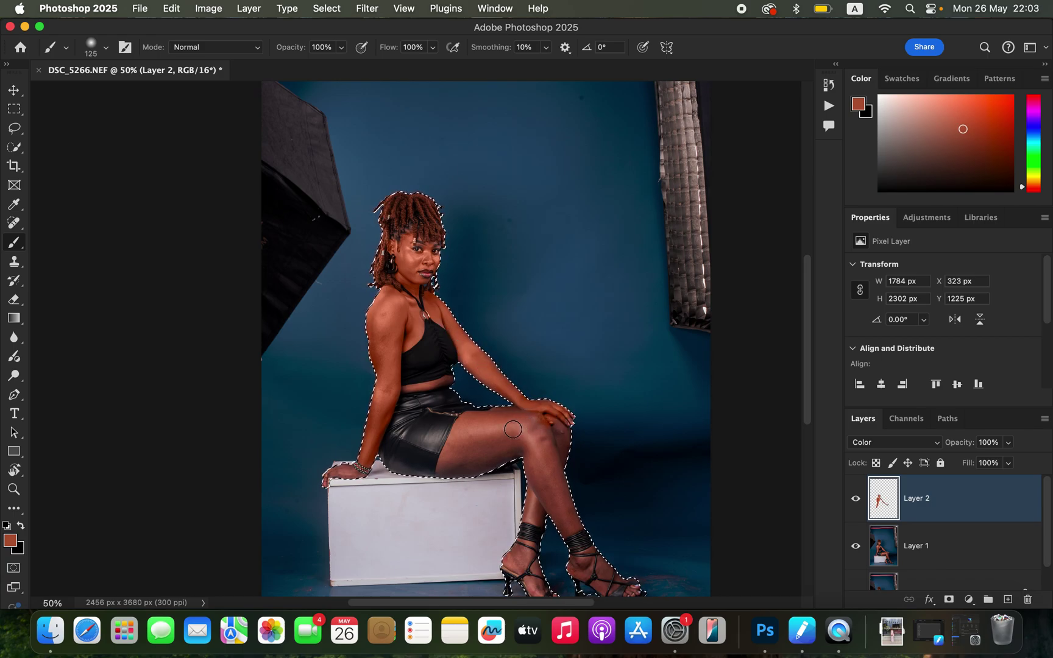
pyautogui.click(460, 459)
pyautogui.moveTo(460, 458)
pyautogui.mouseDown()
pyautogui.moveTo(522, 439)
pyautogui.moveTo(535, 447)
pyautogui.moveTo(535, 422)
pyautogui.moveTo(520, 413)
pyautogui.moveTo(509, 415)
pyautogui.moveTo(555, 428)
pyautogui.moveTo(538, 463)
pyautogui.moveTo(565, 513)
pyautogui.moveTo(543, 487)
pyautogui.moveTo(535, 501)
pyautogui.moveTo(562, 456)
pyautogui.moveTo(556, 422)
pyautogui.moveTo(543, 414)
pyautogui.moveTo(533, 430)
pyautogui.moveTo(503, 419)
pyautogui.mouseUp()
pyautogui.press('super+equal')
pyautogui.moveTo(568, 374); pyautogui.dragTo(519, 207)
# Reduce the brush to 80 px and paint the skin tone over the ankle and instep of the front foot
pyautogui.press('[')
pyautogui.press('[')
pyautogui.press('[')
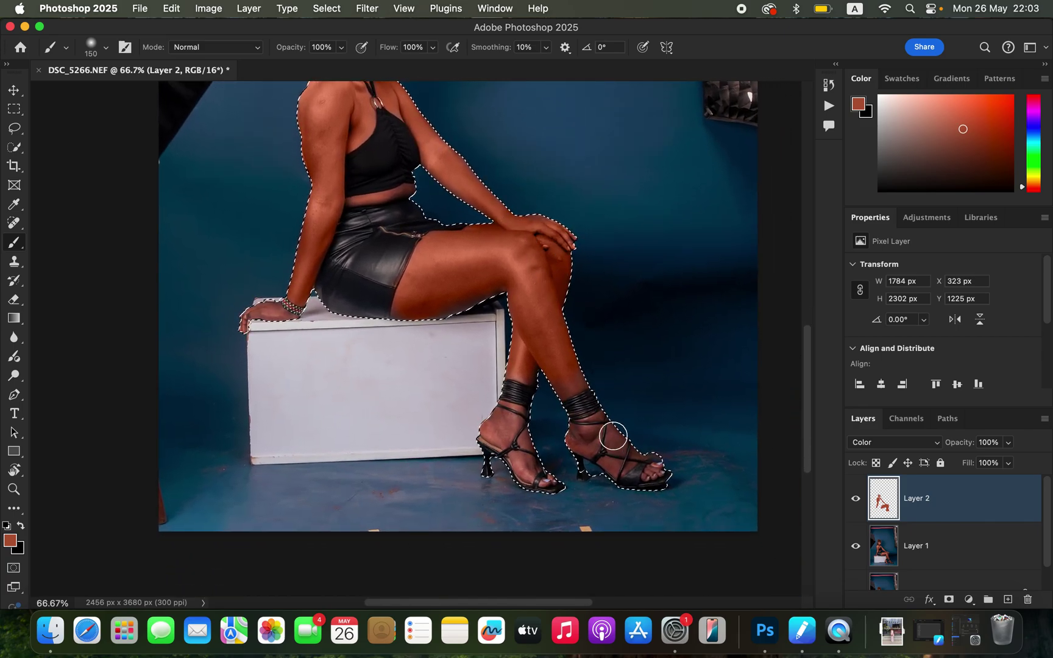
pyautogui.press('[')
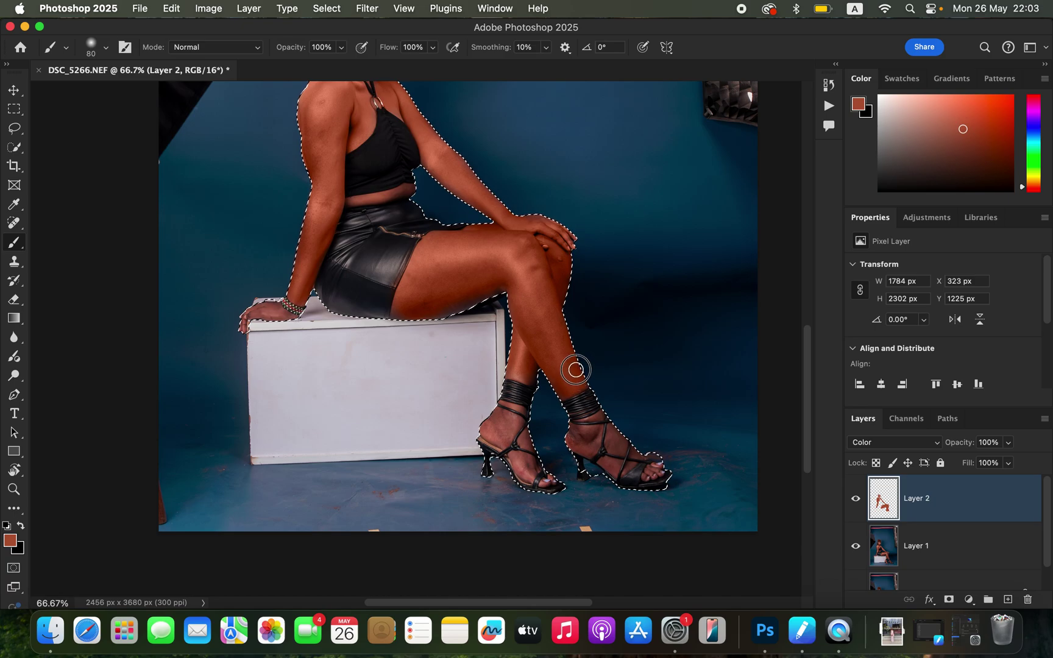
pyautogui.click(576, 436)
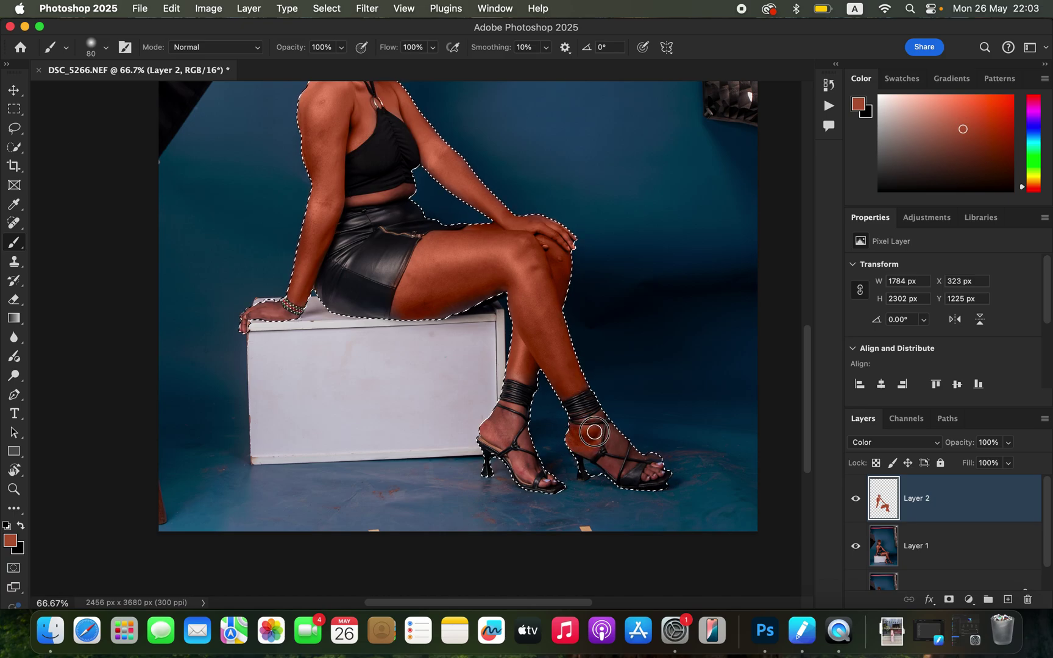
pyautogui.moveTo(592, 446); pyautogui.dragTo(614, 434)
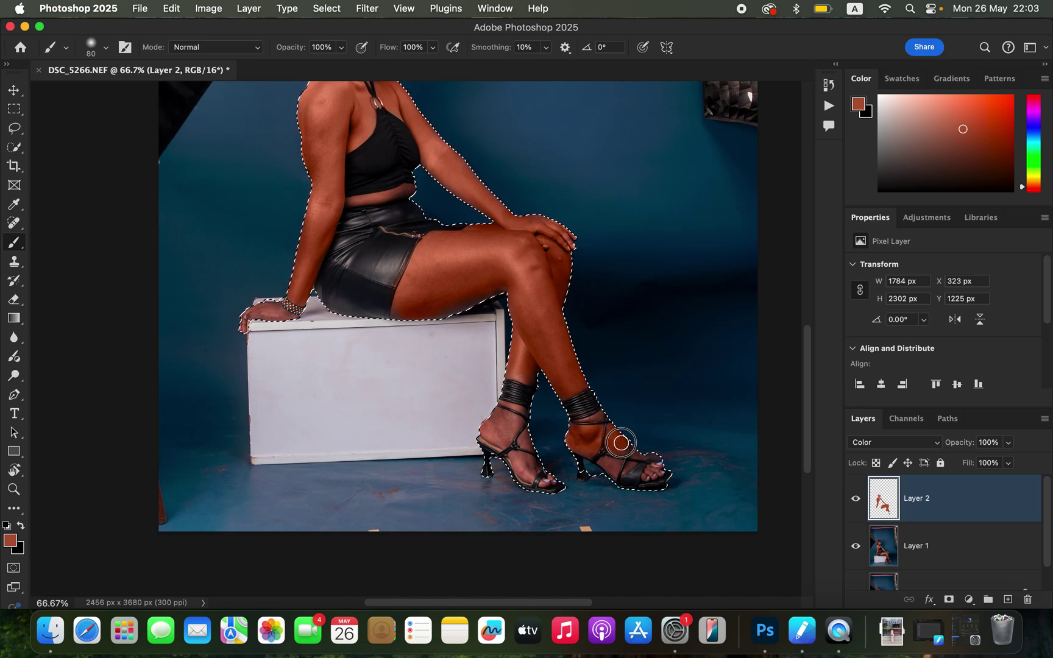
# Paint the skin tone onto the rear leg above the ankle straps and along the thigh beside the shorts
pyautogui.press('super+1')
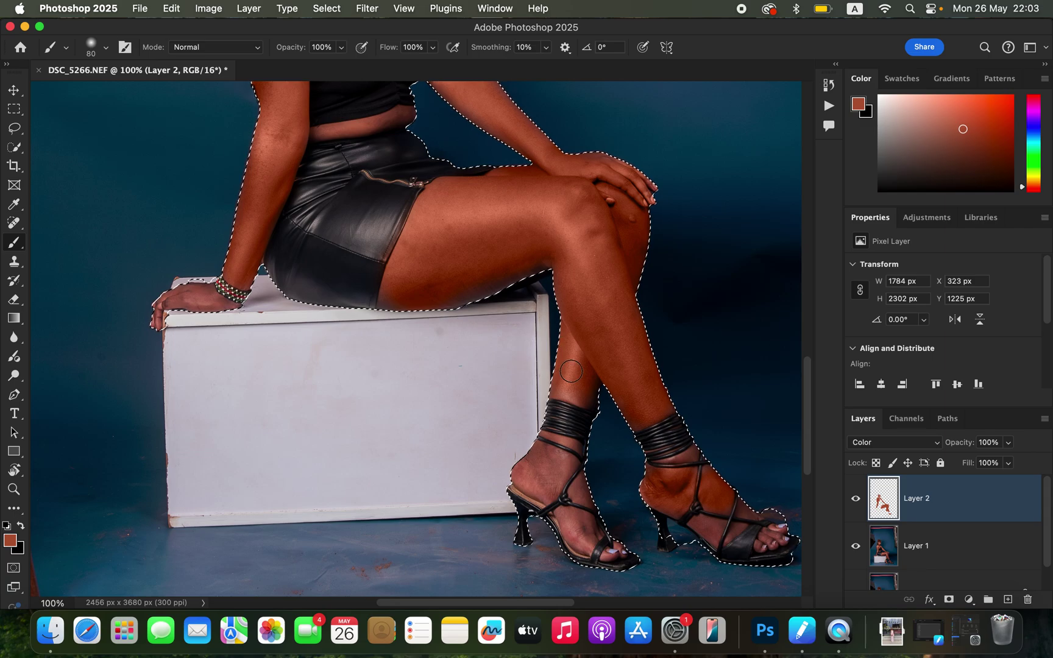
pyautogui.click(577, 388)
pyautogui.moveTo(577, 374); pyautogui.dragTo(588, 389)
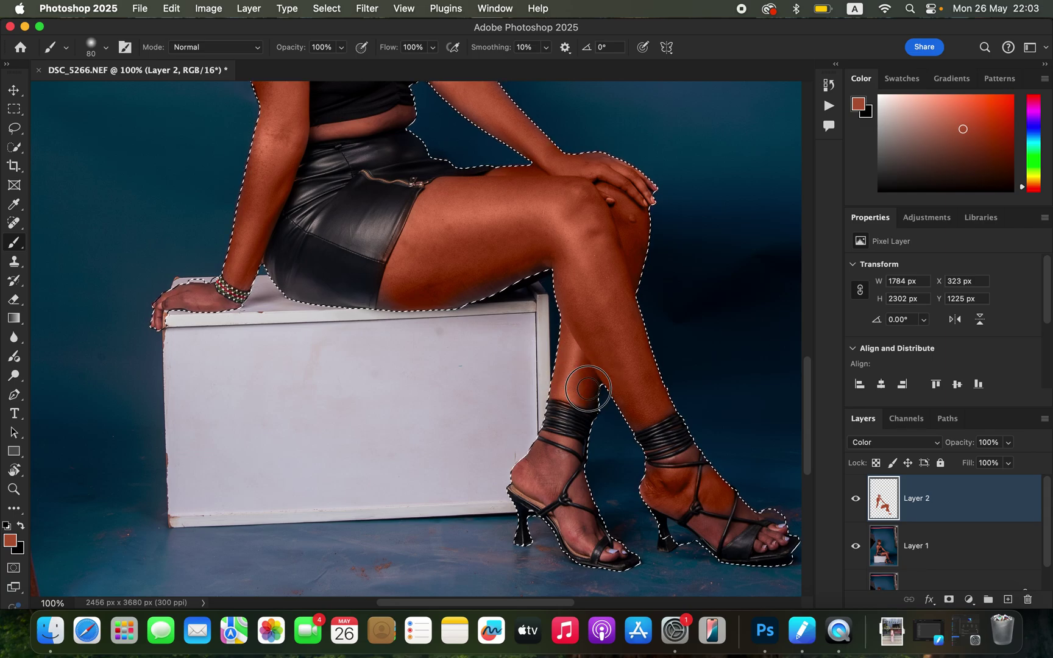
pyautogui.scroll(-3, 571, 388)
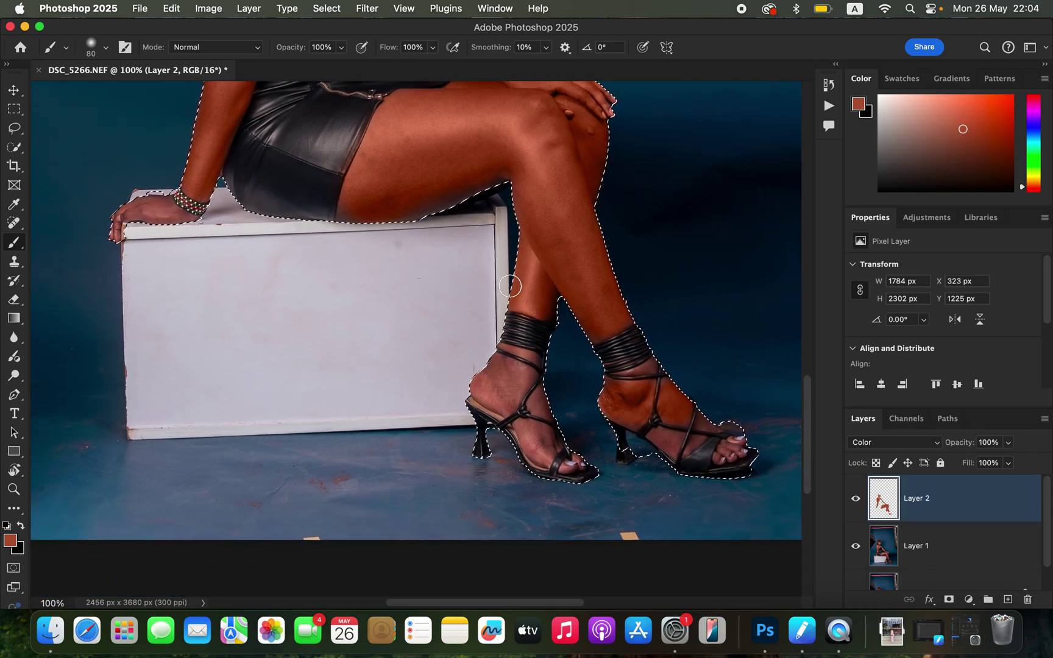
pyautogui.moveTo(365, 187)
pyautogui.mouseDown()
pyautogui.moveTo(346, 212)
pyautogui.moveTo(443, 194)
pyautogui.moveTo(414, 210)
pyautogui.moveTo(529, 152)
pyautogui.moveTo(539, 133)
pyautogui.moveTo(557, 148)
pyautogui.mouseUp()
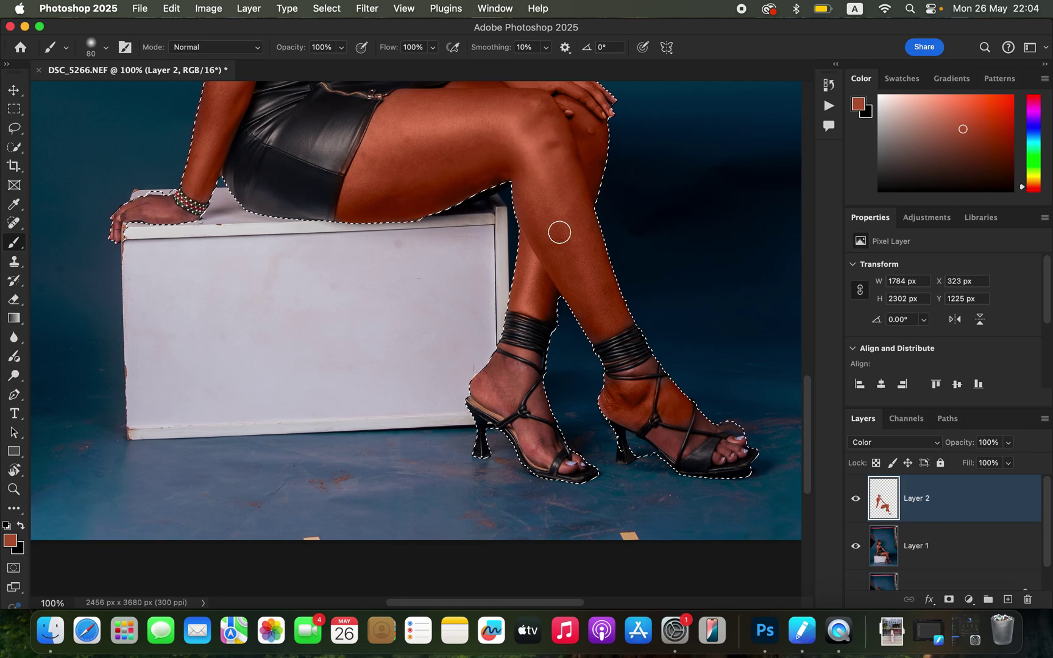
# Paint the skin tone over the rear foot, toes and hand on the box, reducing the brush to 35 px, and clear the selection
pyautogui.press('[')
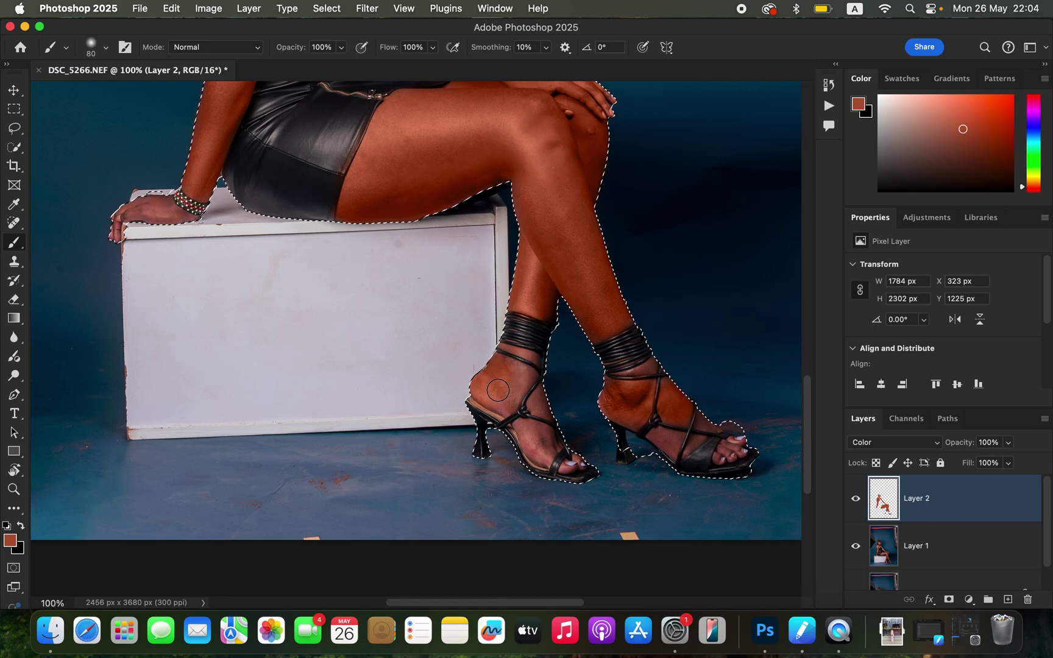
pyautogui.press('[')
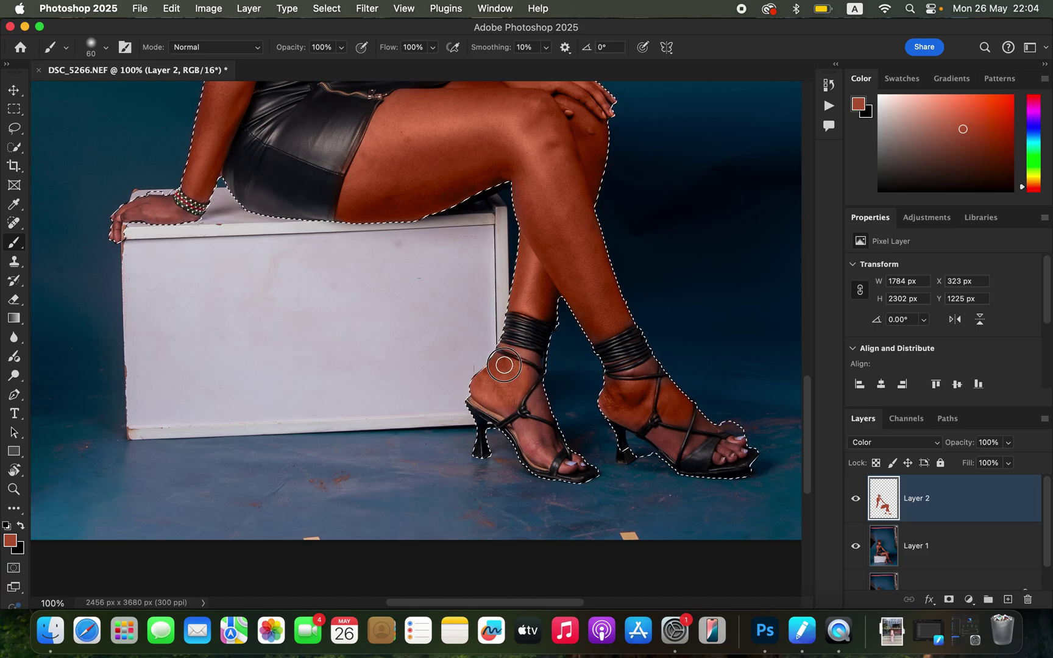
pyautogui.press('[')
pyautogui.press('[')
pyautogui.press('[')
pyautogui.press('[')
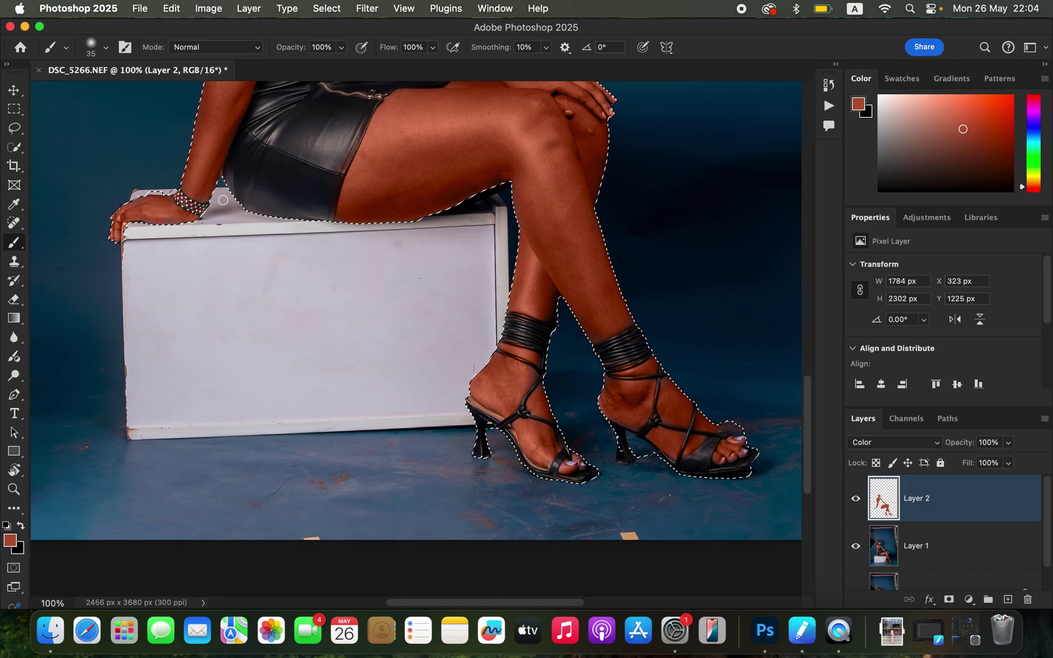
pyautogui.scroll(10, 546, 256)
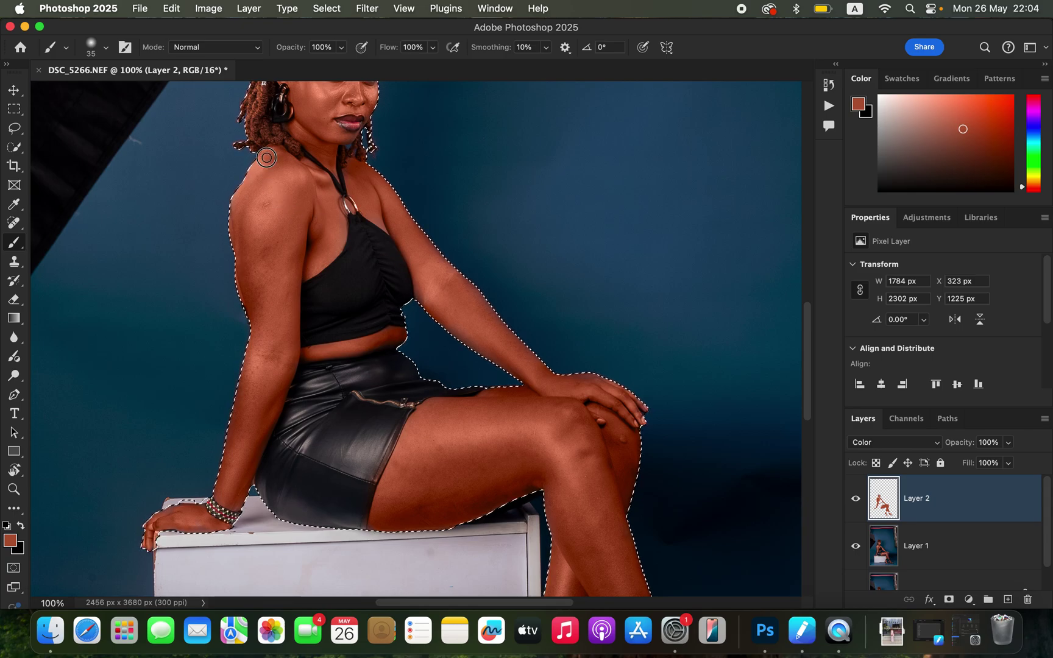
pyautogui.press('cmd+d')
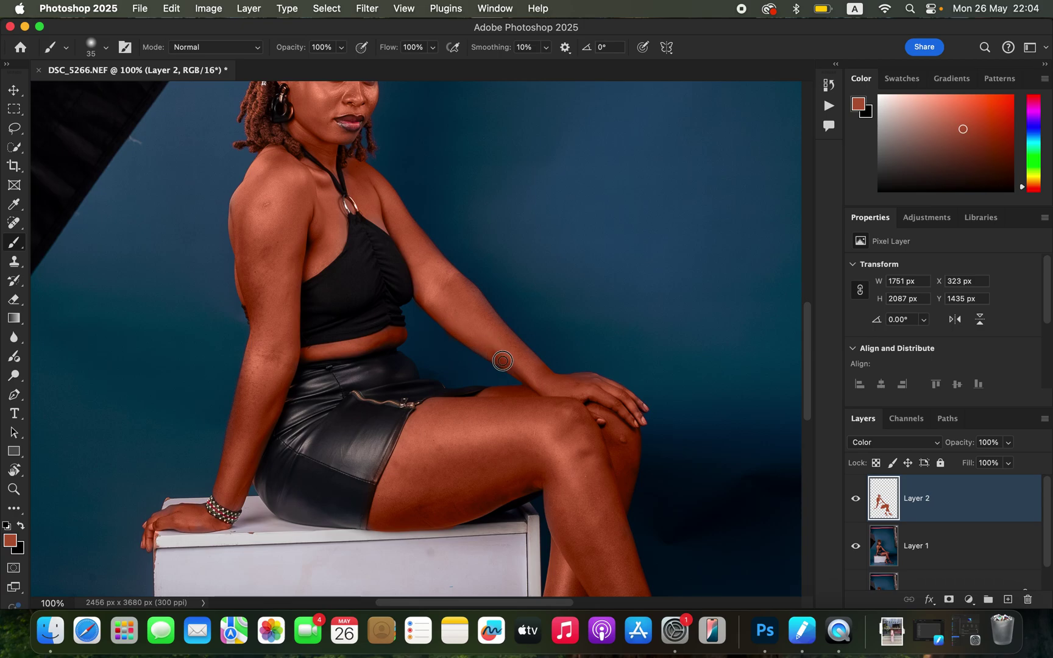
# Erase the spilled skin color from the back edge of the black top behind her arm with a 20 px eraser
pyautogui.scroll(-3, 399, 332)
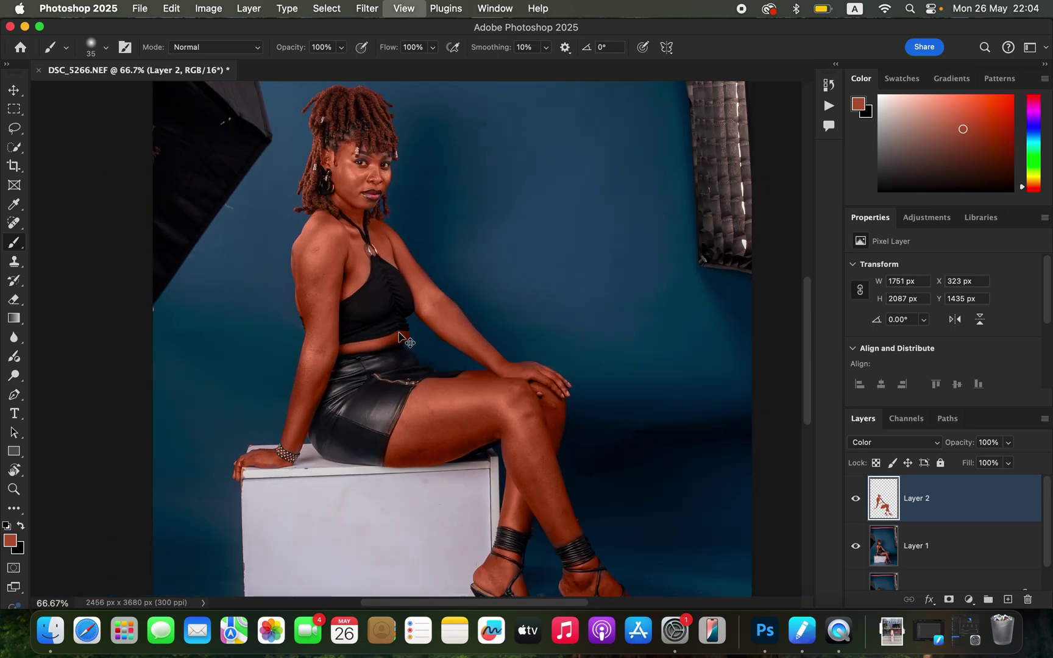
pyautogui.scroll(2, 399, 332)
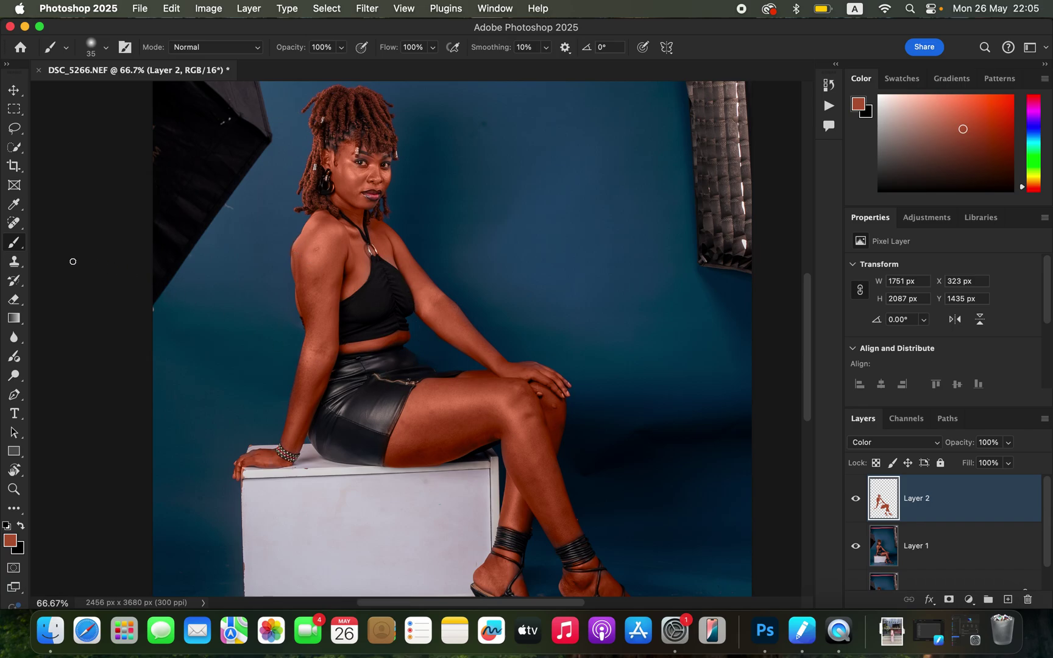
pyautogui.click(14, 300)
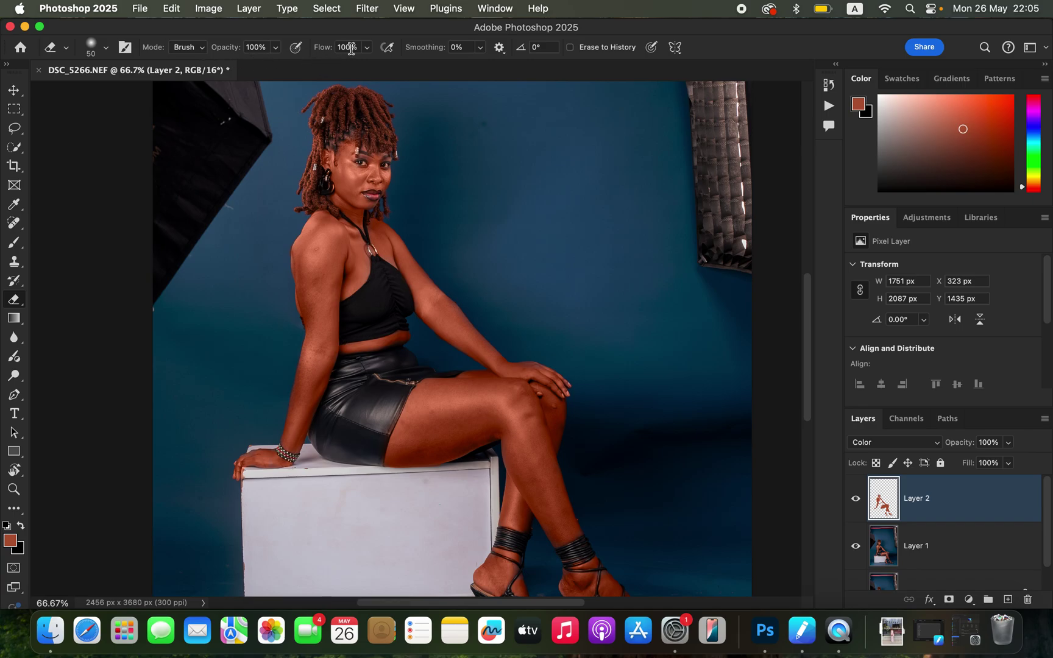
pyautogui.press('super+plus')
pyautogui.press('super+plus')
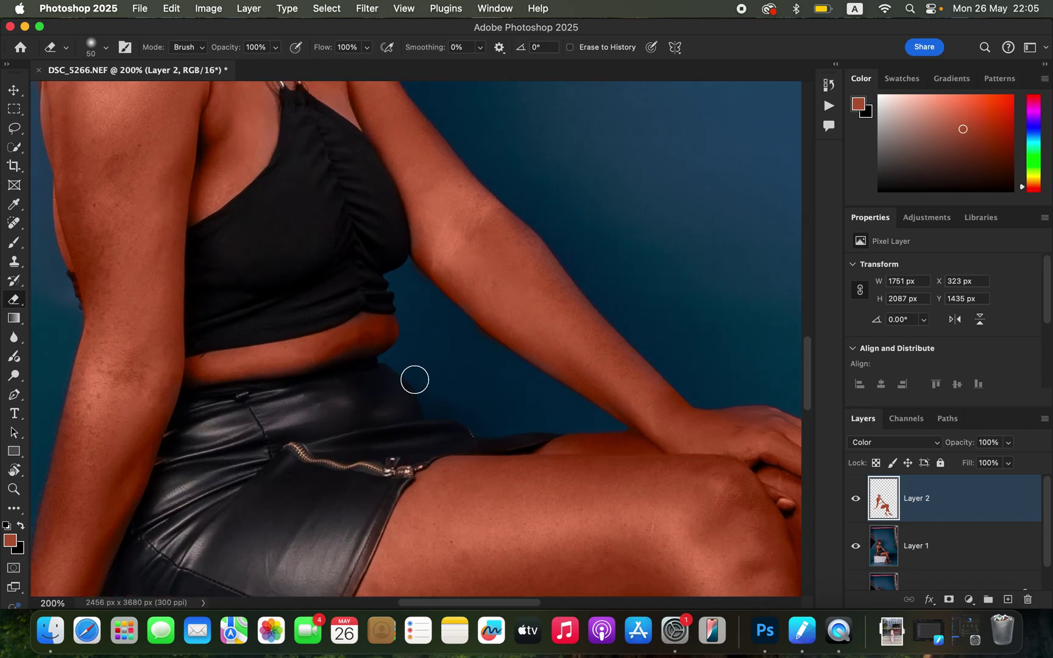
pyautogui.moveTo(485, 355); pyautogui.dragTo(494, 132)
pyautogui.moveTo(383, 271)
pyautogui.mouseDown()
pyautogui.moveTo(400, 230)
pyautogui.moveTo(322, 400)
pyautogui.moveTo(317, 451)
pyautogui.moveTo(320, 426)
pyautogui.mouseUp()
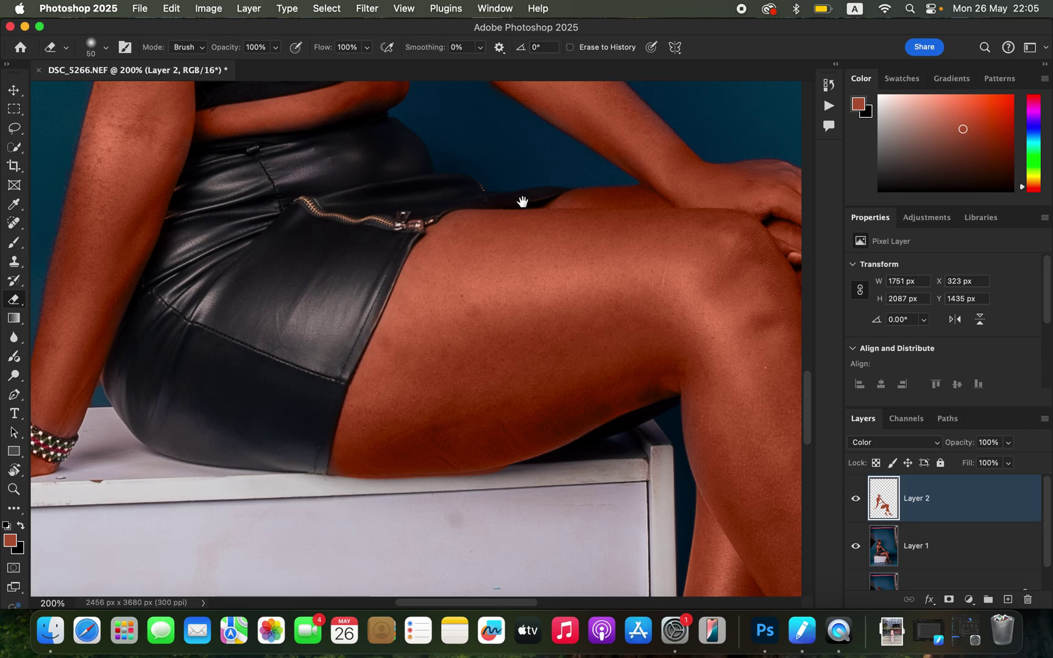
pyautogui.scroll(10, 521, 205)
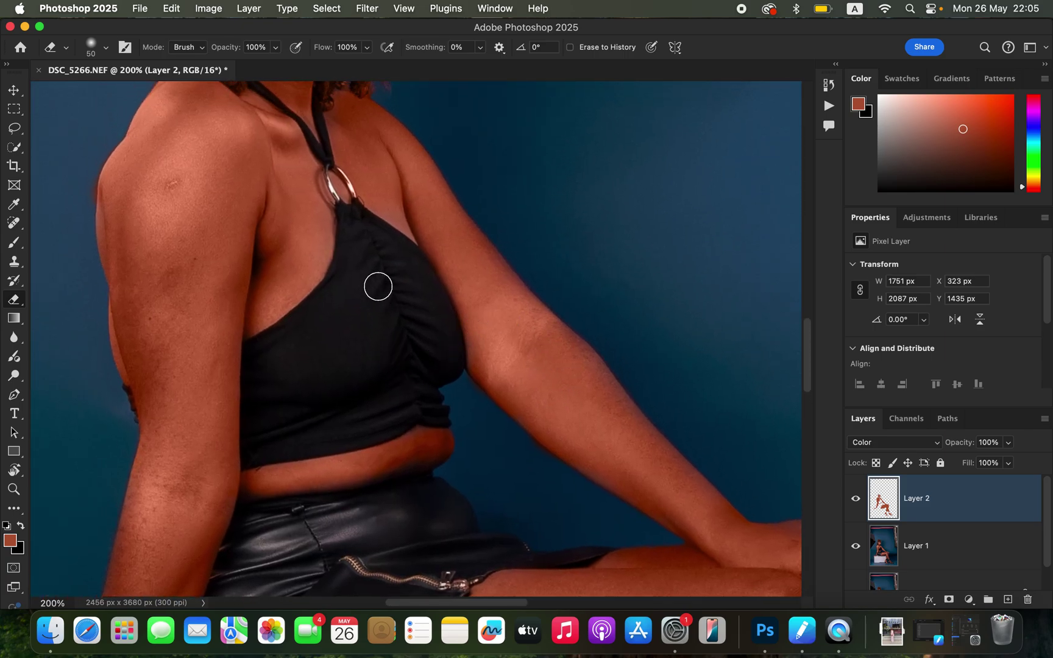
pyautogui.moveTo(469, 380)
pyautogui.mouseDown()
pyautogui.moveTo(436, 313)
pyautogui.moveTo(472, 276)
pyautogui.mouseUp()
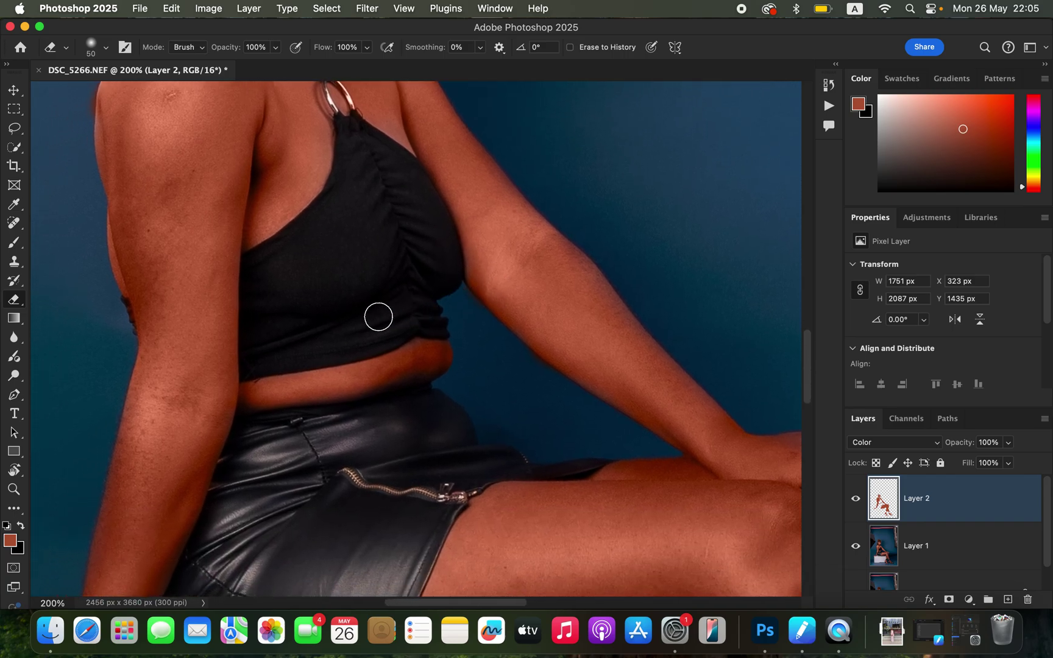
pyautogui.press('[')
pyautogui.press('[')
pyautogui.press('[')
pyautogui.moveTo(131, 335); pyautogui.dragTo(126, 297)
# Reduce the opacity of the painted skin-tone layer to soften its color
pyautogui.press('super+minus')
pyautogui.press('super+minus')
pyautogui.press('super+minus')
pyautogui.press('super+minus')
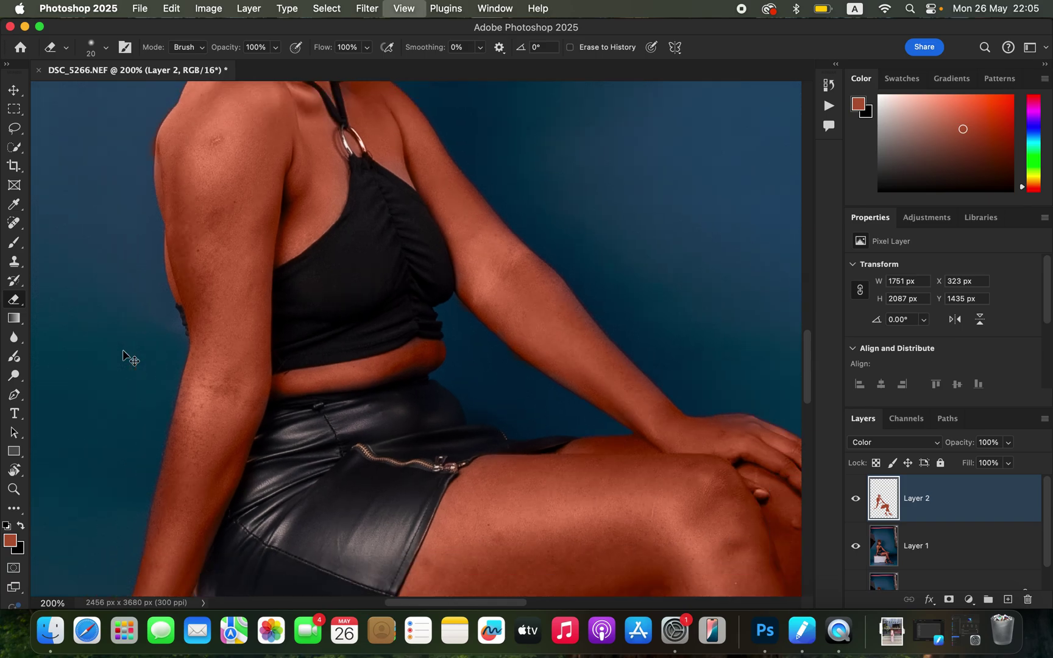
pyautogui.press('super+equal')
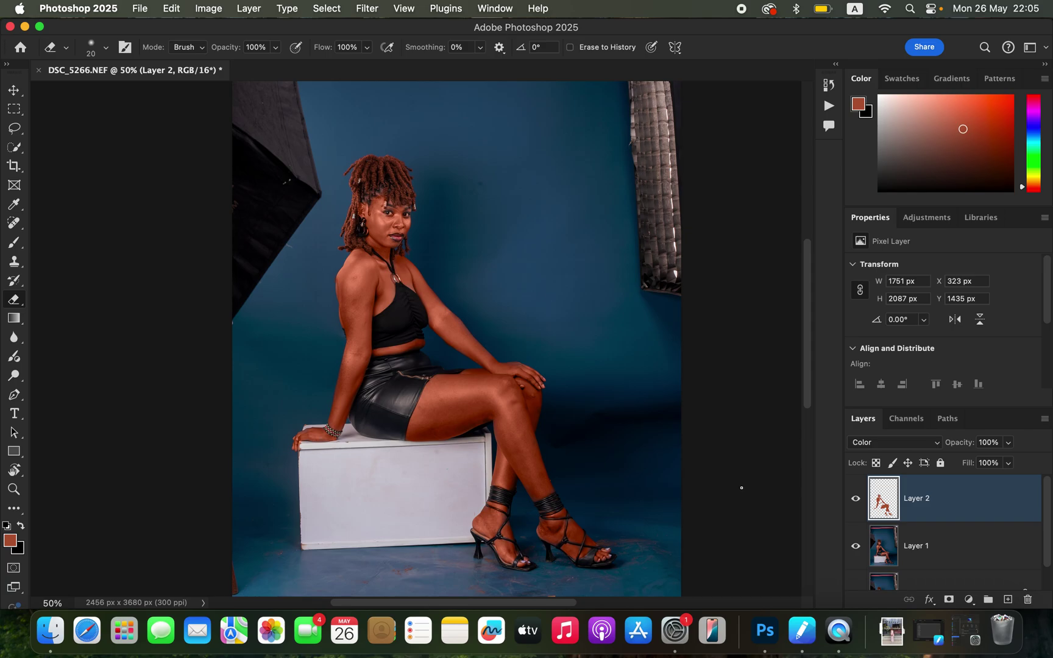
pyautogui.click(1009, 444)
pyautogui.moveTo(998, 465)
pyautogui.mouseDown()
pyautogui.moveTo(982, 466)
pyautogui.moveTo(993, 463)
pyautogui.mouseUp()
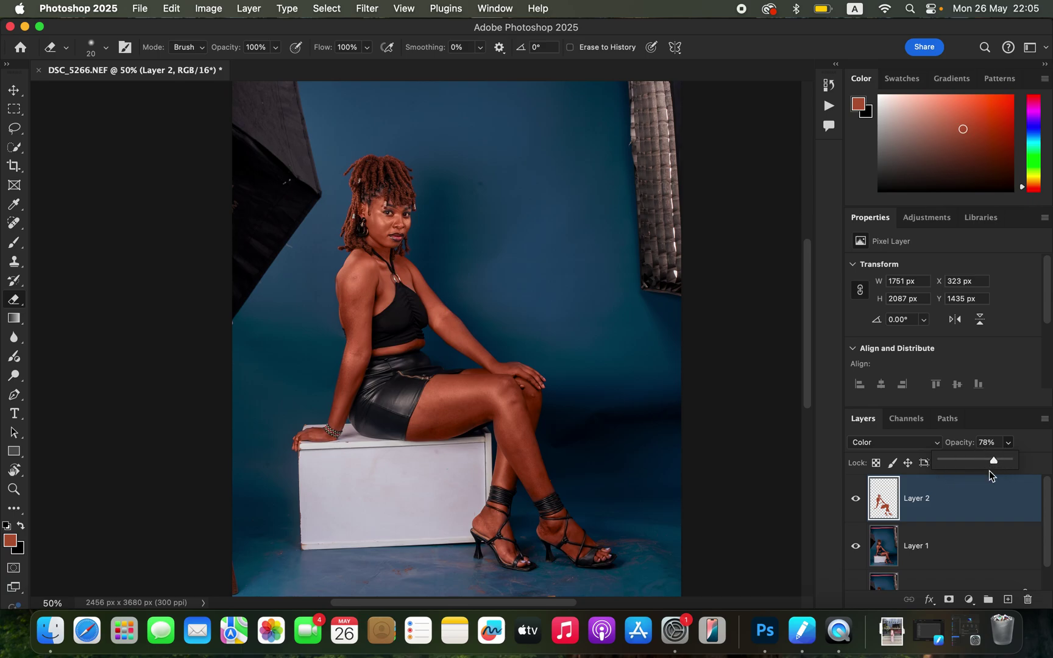
pyautogui.moveTo(990, 462); pyautogui.dragTo(987, 463)
# Add a Hue/Saturation adjustment layer and adjust the lightness of its Reds range
pyautogui.click(968, 600)
pyautogui.moveTo(965, 602)
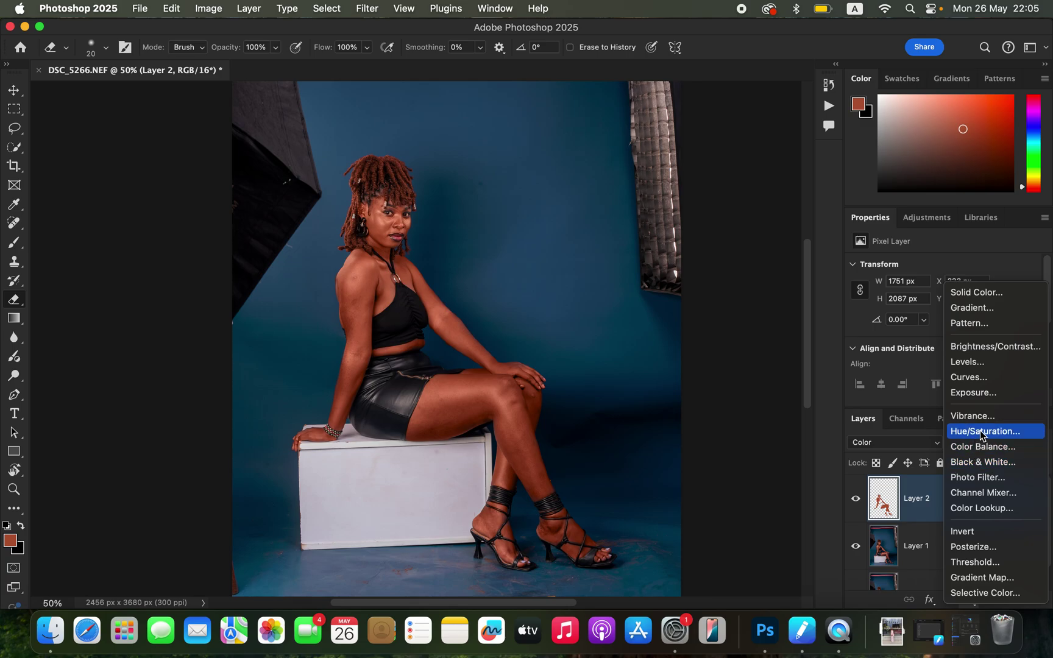
pyautogui.click(985, 432)
pyautogui.click(923, 286)
pyautogui.click(922, 301)
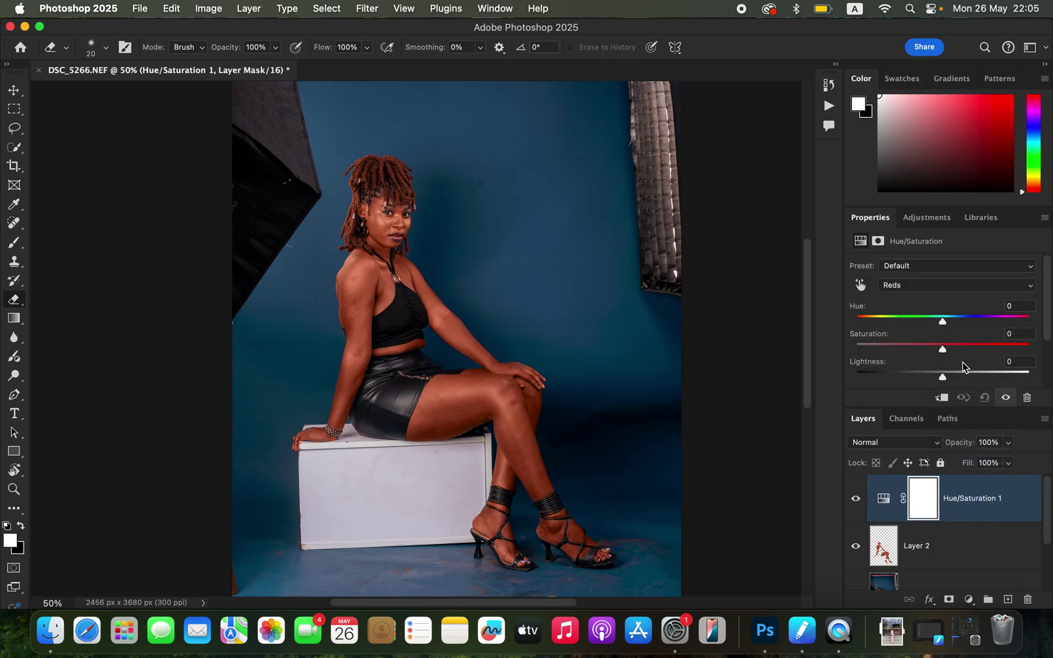
pyautogui.moveTo(942, 373); pyautogui.dragTo(942, 380)
# Add a Selective Color adjustment layer and set Cyan to +5% in the Blacks
pyautogui.click(969, 600)
pyautogui.click(983, 593)
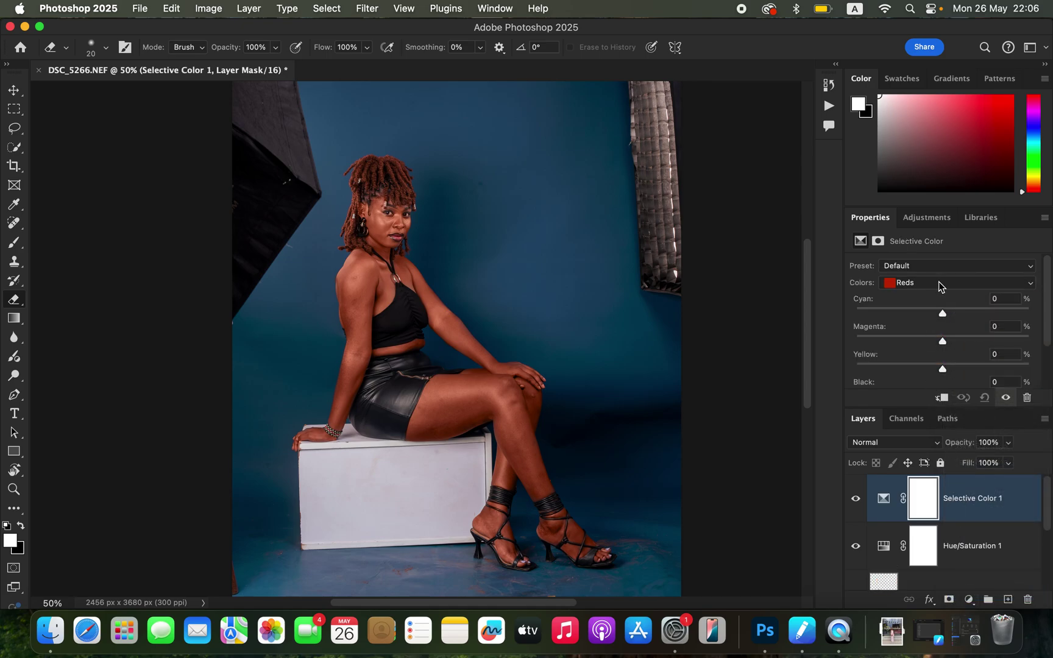
pyautogui.click(938, 283)
pyautogui.click(914, 369)
pyautogui.moveTo(942, 313)
pyautogui.mouseDown()
pyautogui.moveTo(963, 316)
pyautogui.moveTo(950, 315)
pyautogui.mouseUp()
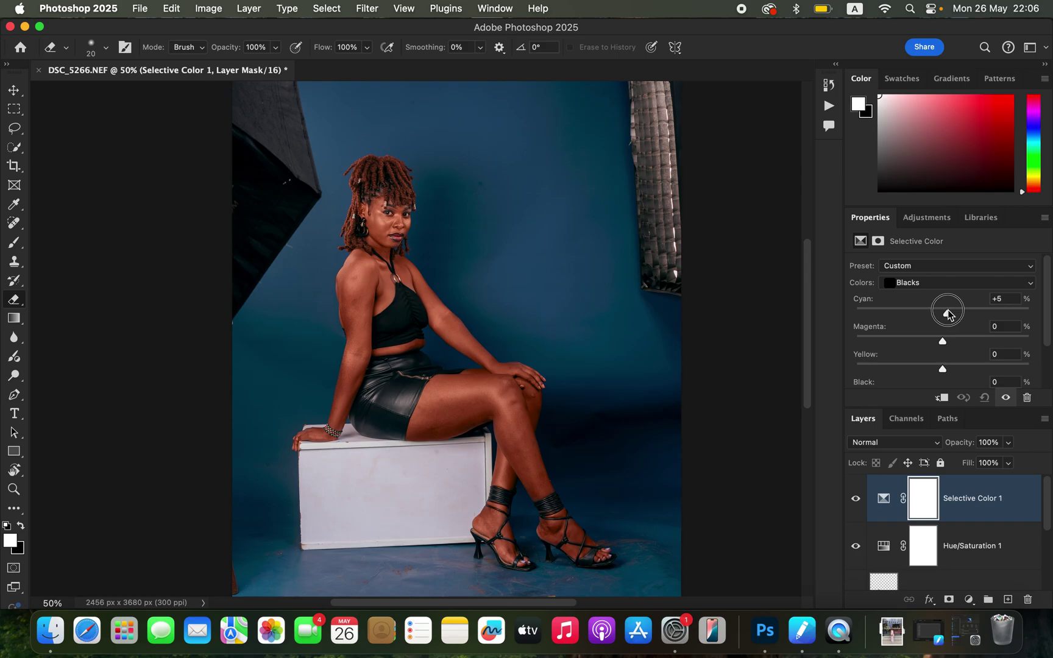
pyautogui.moveTo(948, 315); pyautogui.dragTo(948, 314)
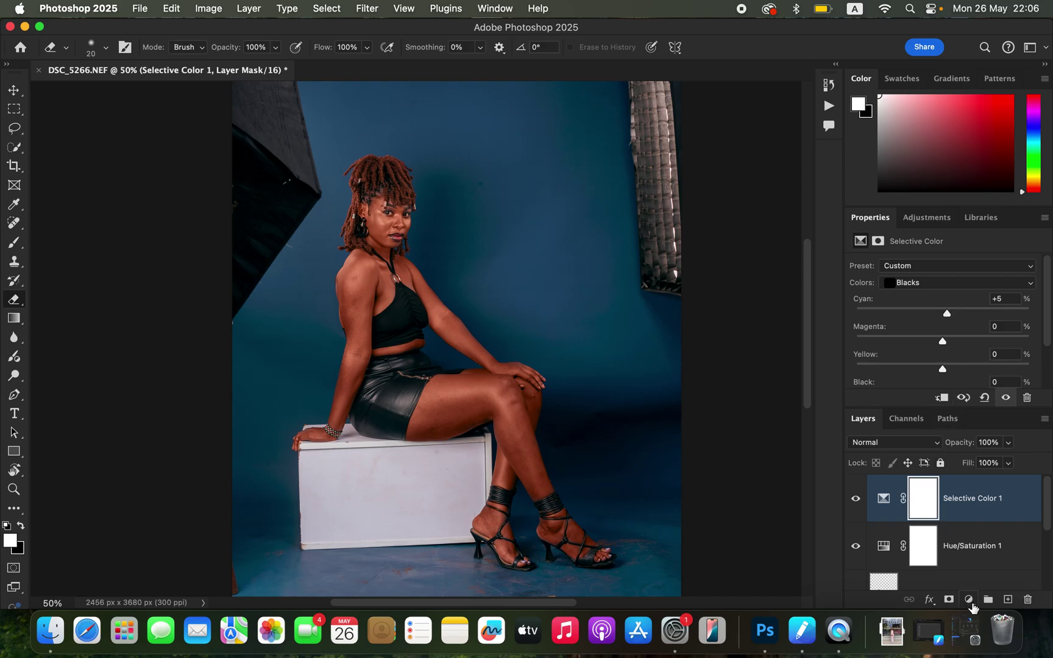
# Add a Brightness/Contrast adjustment layer and set its brightness to 9
pyautogui.click(968, 600)
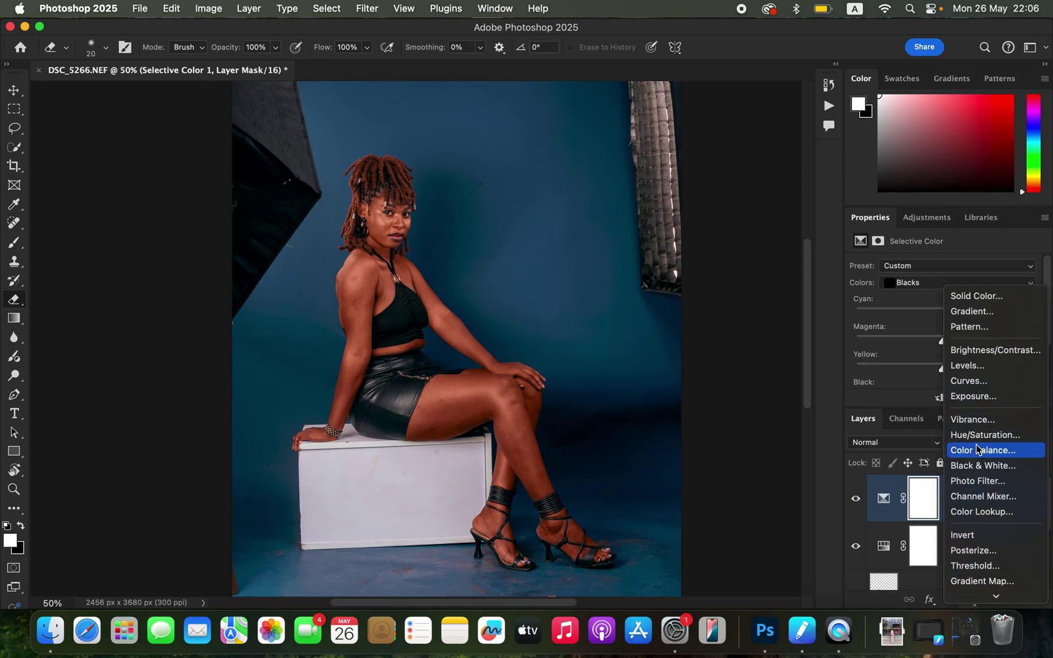
pyautogui.click(993, 353)
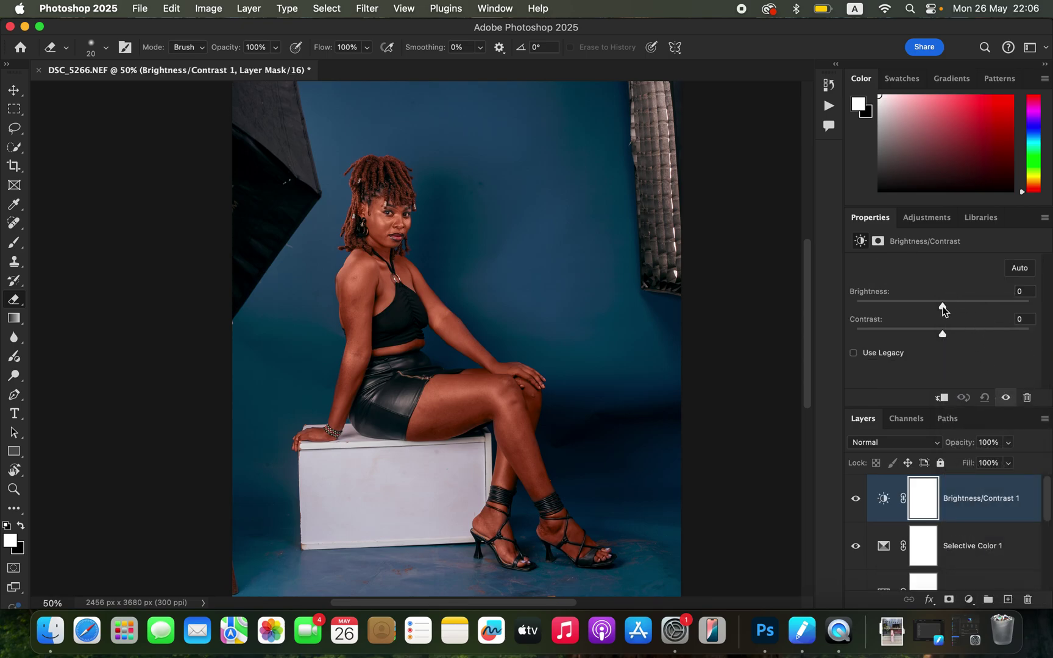
pyautogui.moveTo(942, 306); pyautogui.dragTo(949, 305)
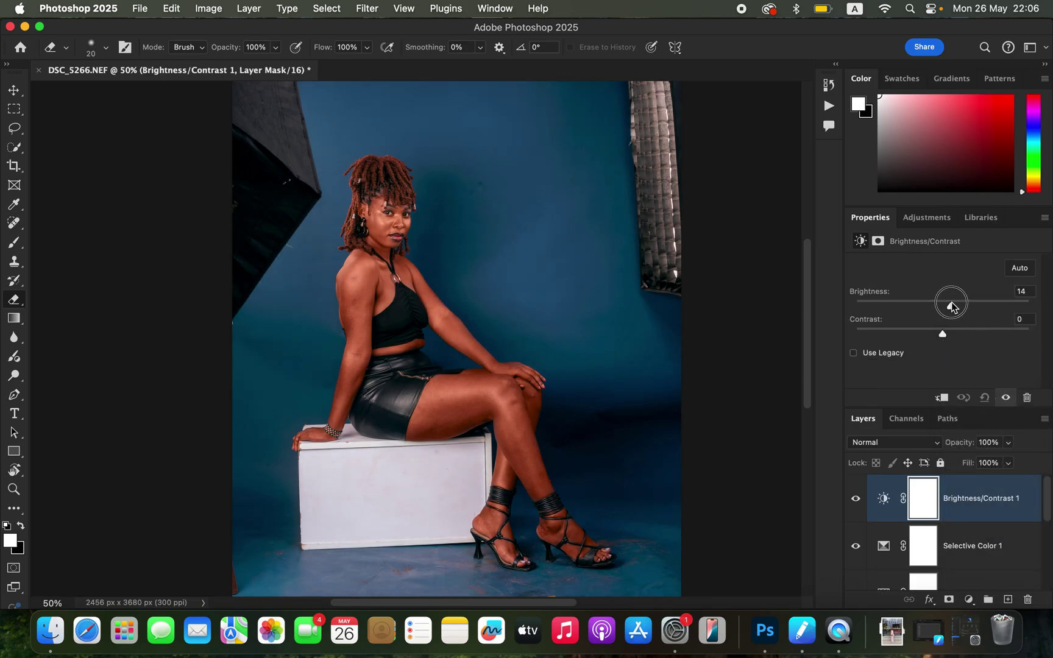
pyautogui.moveTo(951, 302); pyautogui.dragTo(948, 306)
# Add a Black & White adjustment layer with the Multiply blend mode and lower its opacity to 5%
pyautogui.click(969, 601)
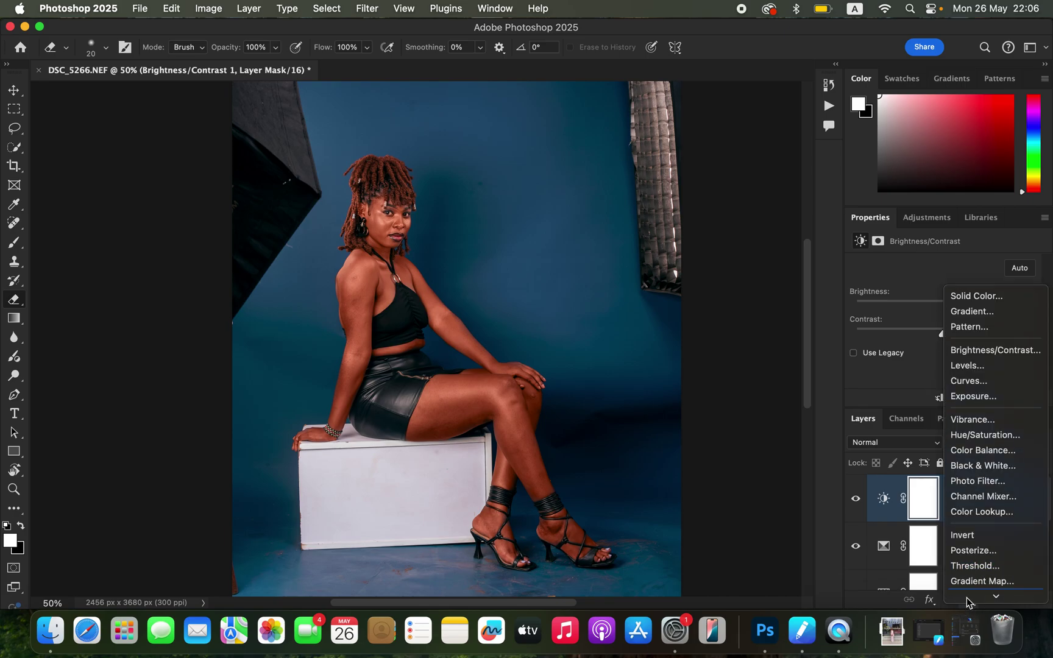
pyautogui.click(986, 467)
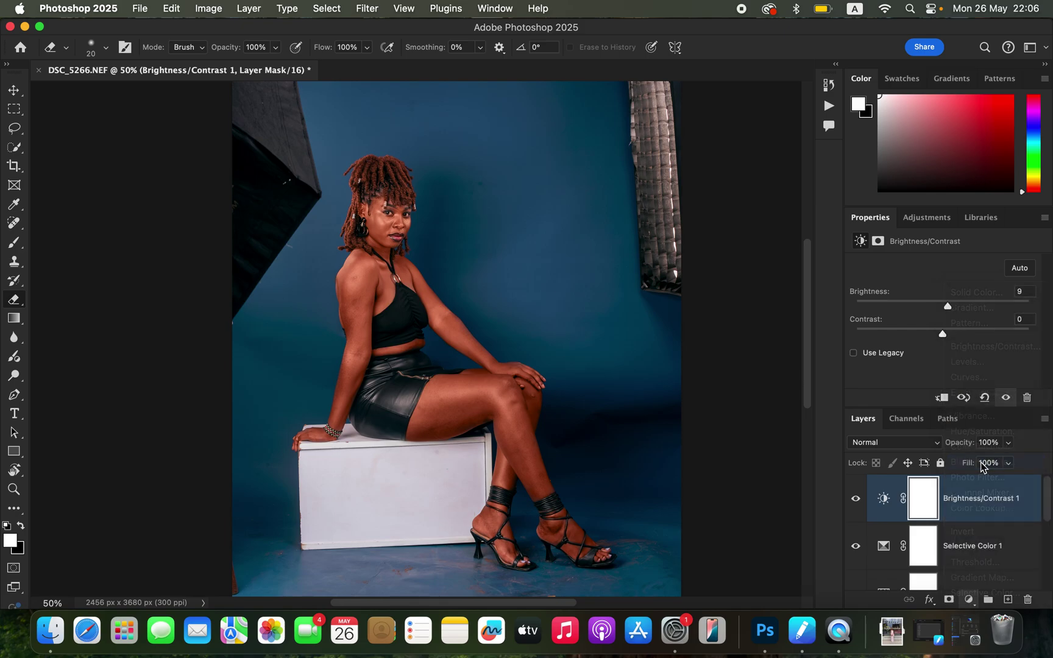
pyautogui.click(931, 440)
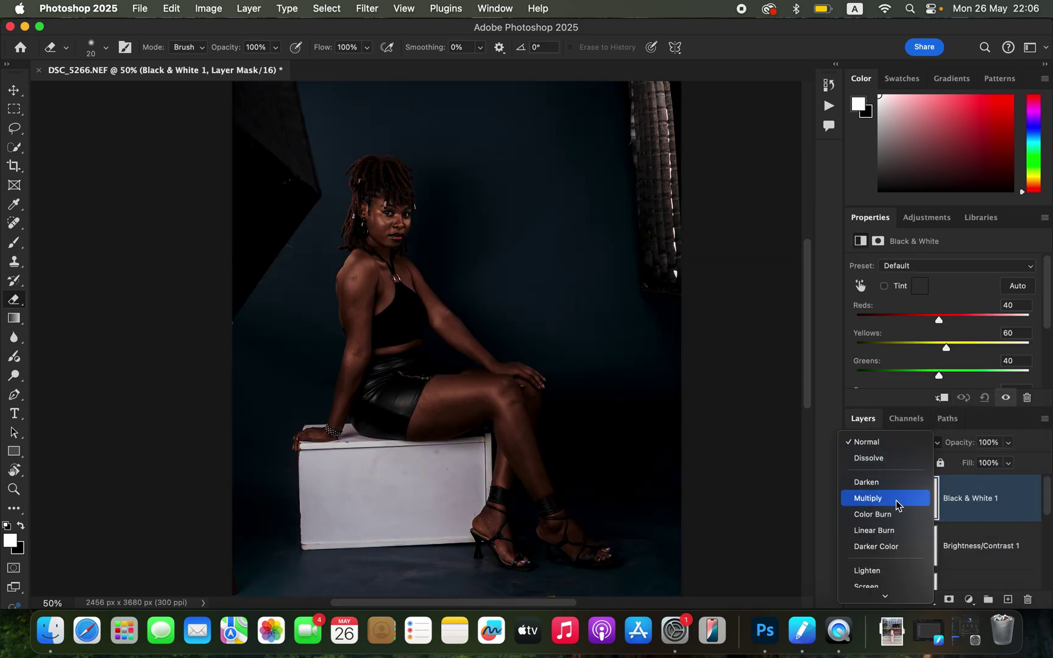
pyautogui.click(896, 505)
pyautogui.click(1008, 442)
pyautogui.moveTo(1012, 460); pyautogui.dragTo(945, 464)
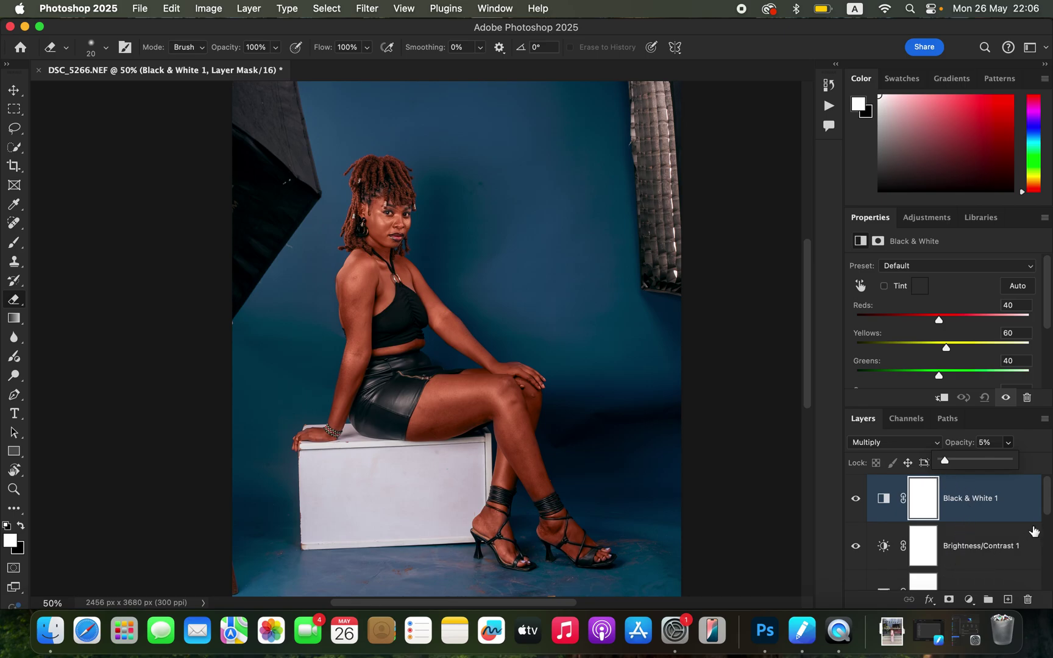
# Set the lightness of the Reds to -12 on the existing Hue/Saturation adjustment layer
pyautogui.moveTo(1045, 506); pyautogui.dragTo(1047, 535)
pyautogui.click(885, 548)
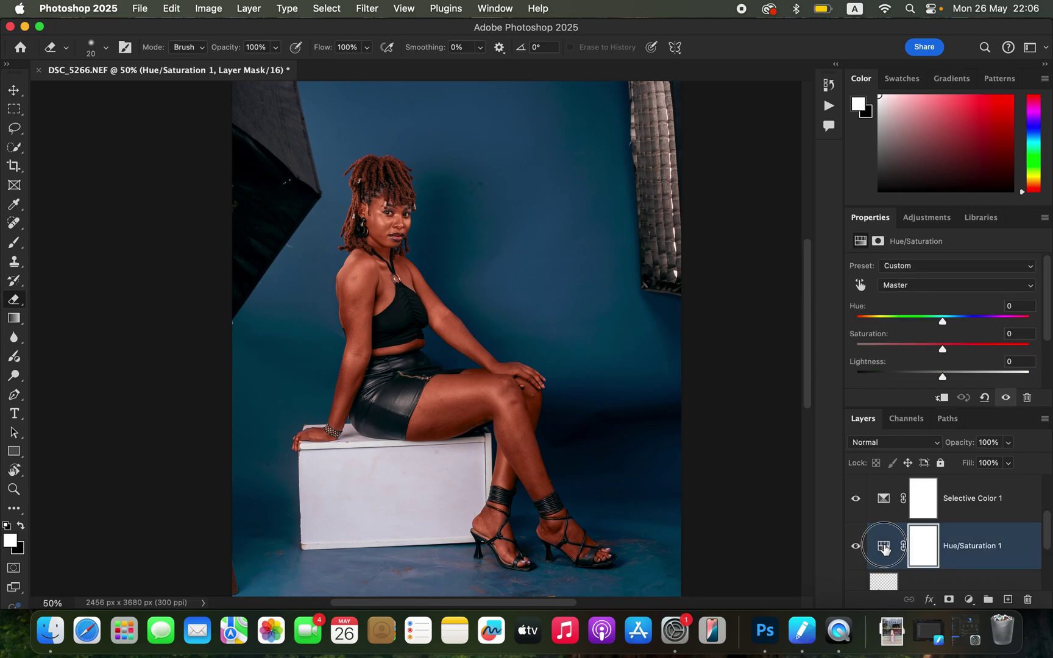
pyautogui.click(939, 285)
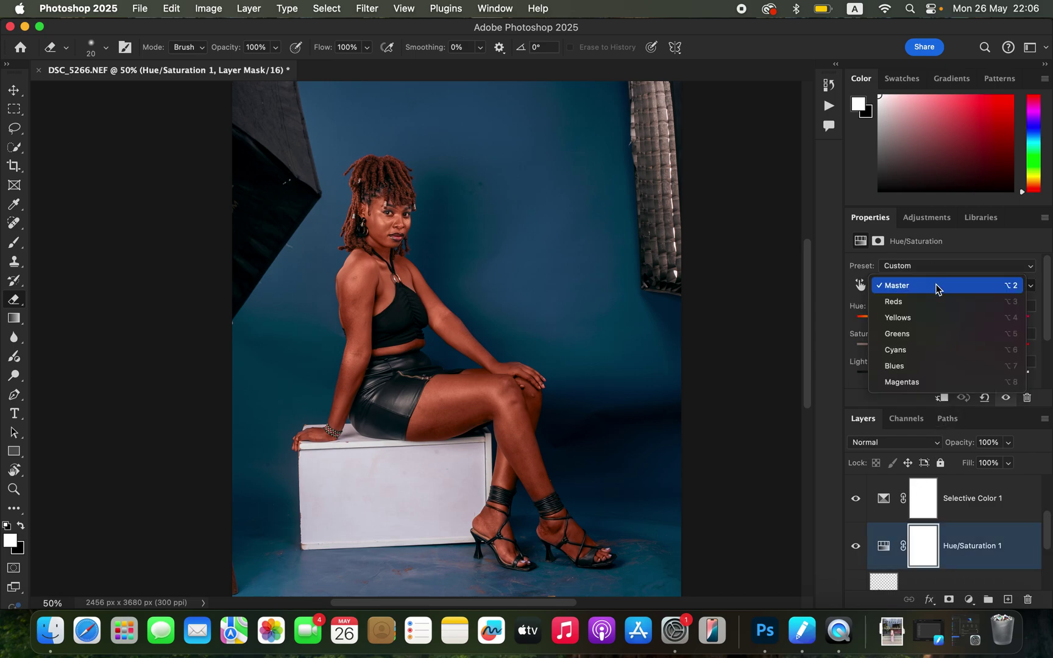
pyautogui.click(932, 301)
pyautogui.moveTo(942, 373); pyautogui.dragTo(932, 377)
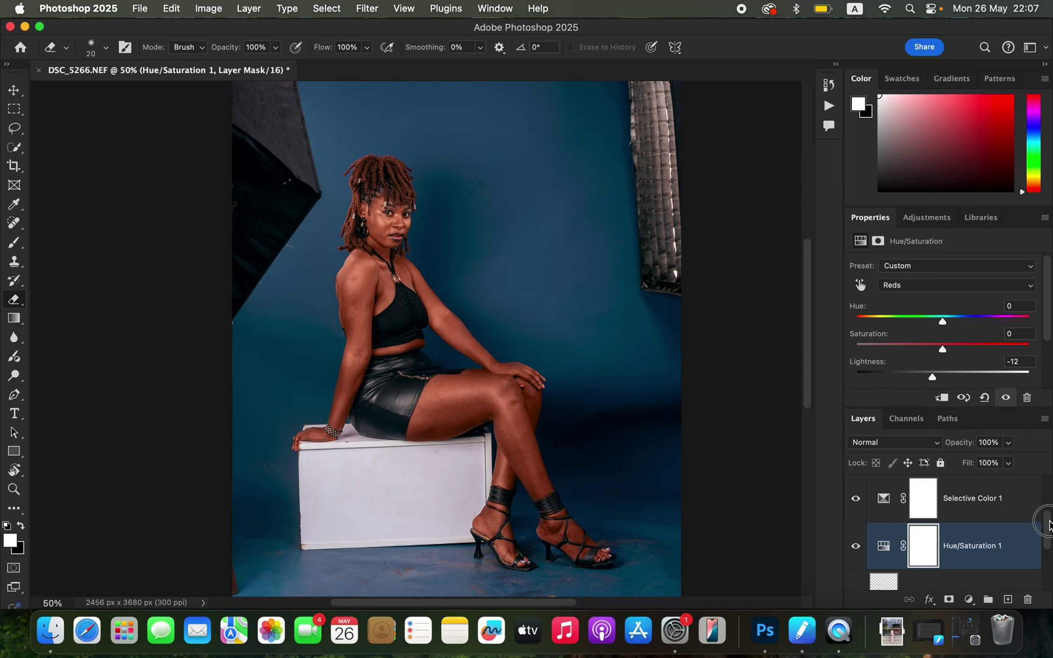
# Add a Color Balance adjustment layer above the Black & White layer and set the midtones' Magenta–Green value to +3
pyautogui.moveTo(1043, 528); pyautogui.dragTo(1049, 482)
pyautogui.click(1016, 499)
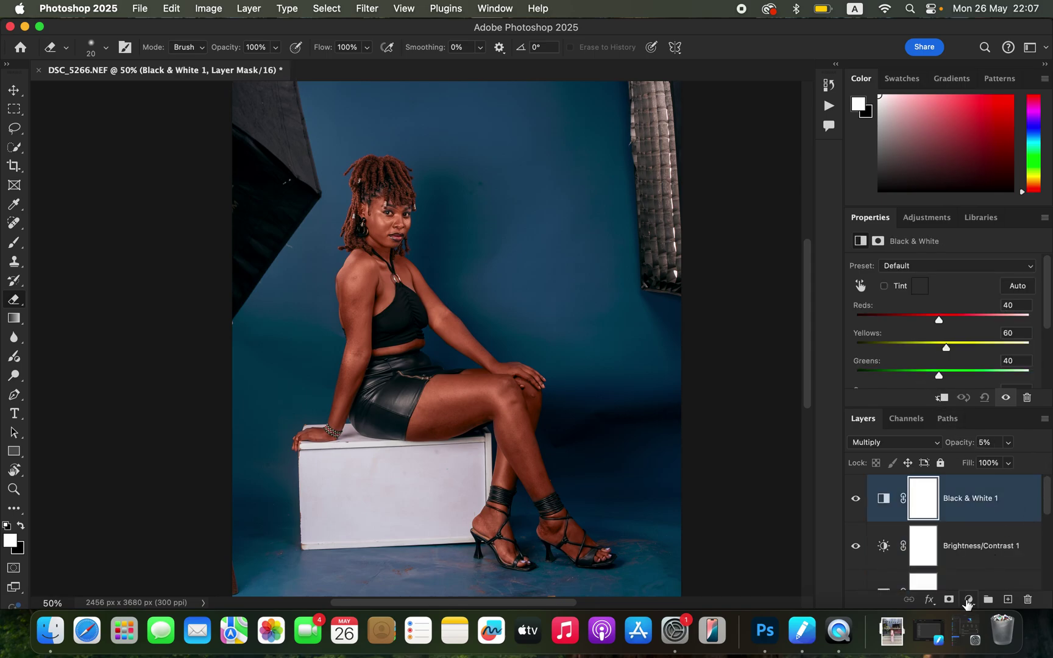
pyautogui.click(968, 599)
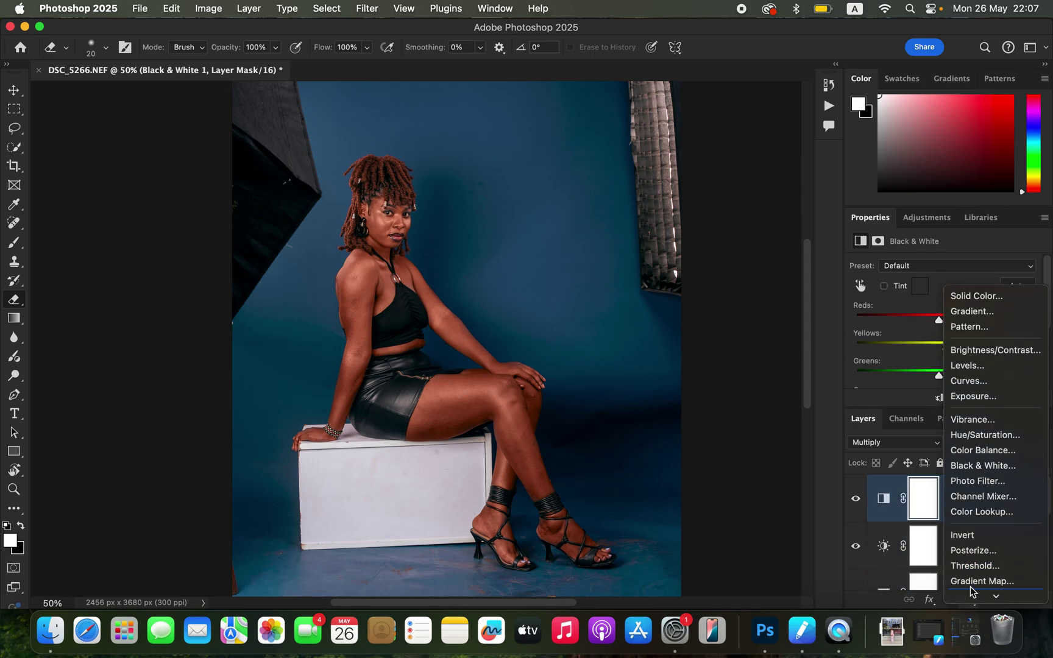
pyautogui.click(989, 451)
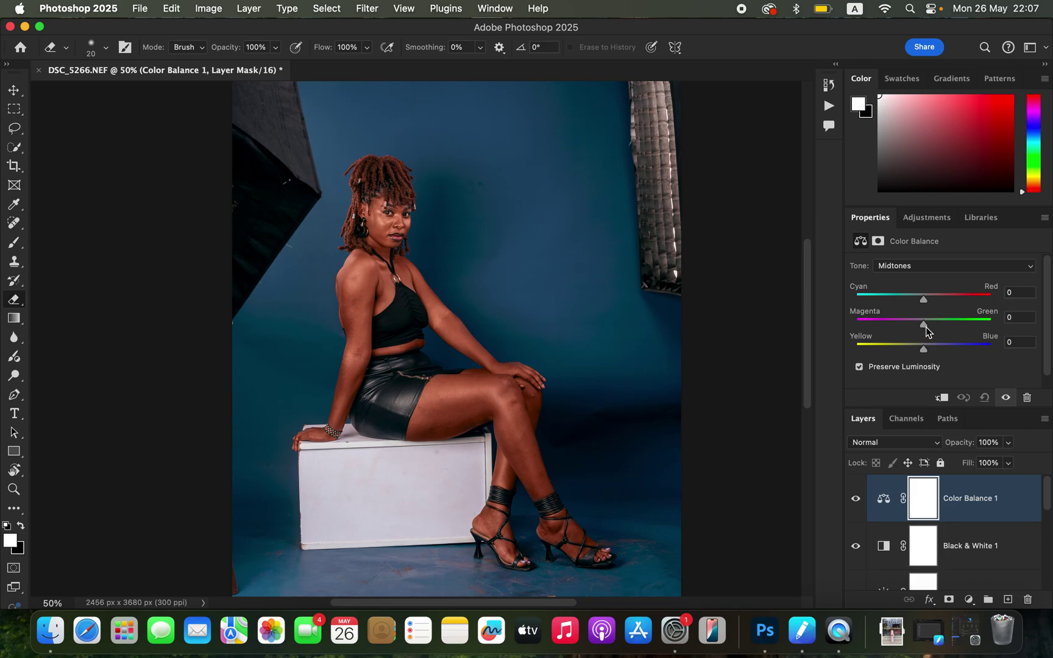
pyautogui.moveTo(926, 329); pyautogui.dragTo(927, 328)
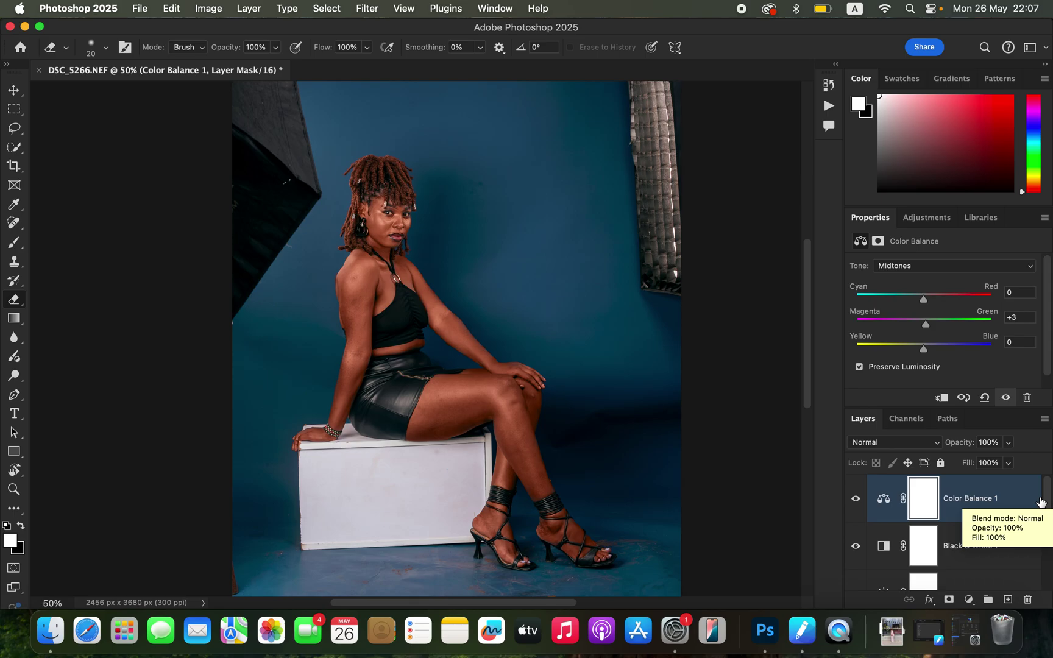
# Stamp all visible layers into a new layer and quick-select the woman's legs and feet, excluding the gap between the feet
pyautogui.press('super+alt+shift+e')
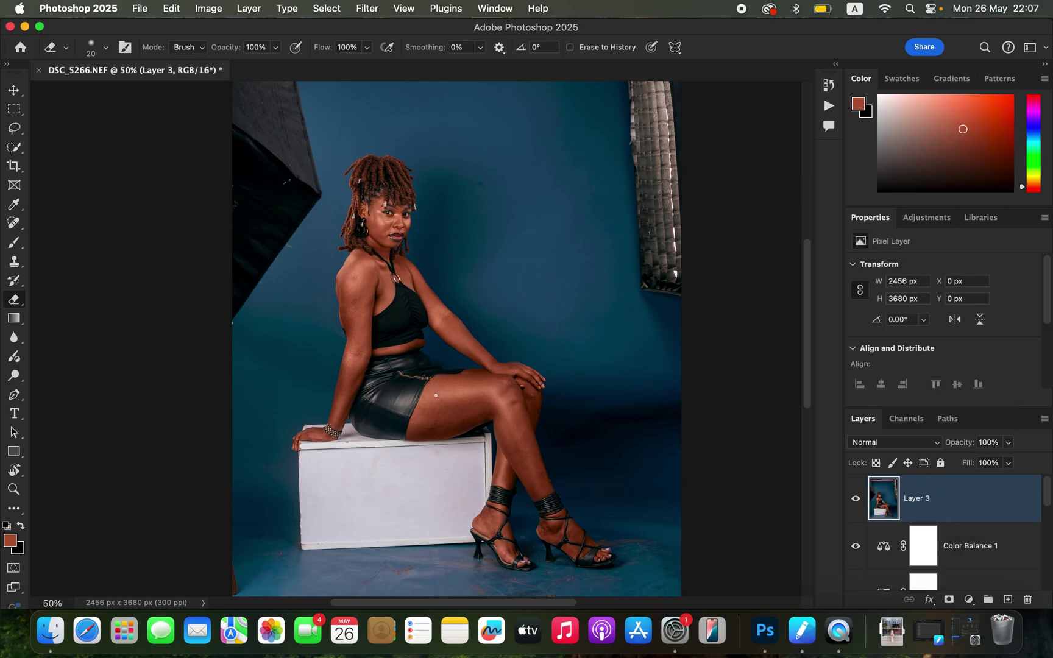
pyautogui.click(14, 147)
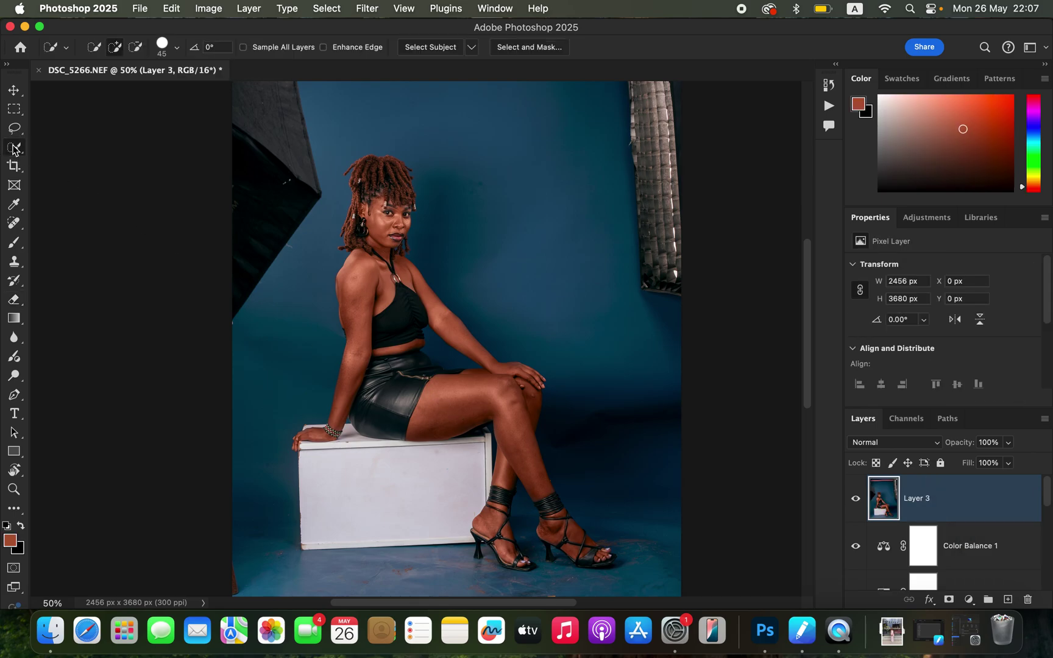
pyautogui.moveTo(438, 392)
pyautogui.mouseDown()
pyautogui.moveTo(469, 385)
pyautogui.moveTo(509, 403)
pyautogui.moveTo(557, 523)
pyautogui.moveTo(569, 536)
pyautogui.moveTo(547, 503)
pyautogui.moveTo(600, 552)
pyautogui.moveTo(584, 557)
pyautogui.moveTo(548, 536)
pyautogui.mouseUp()
pyautogui.moveTo(497, 482)
pyautogui.mouseDown()
pyautogui.moveTo(483, 521)
pyautogui.moveTo(528, 557)
pyautogui.mouseUp()
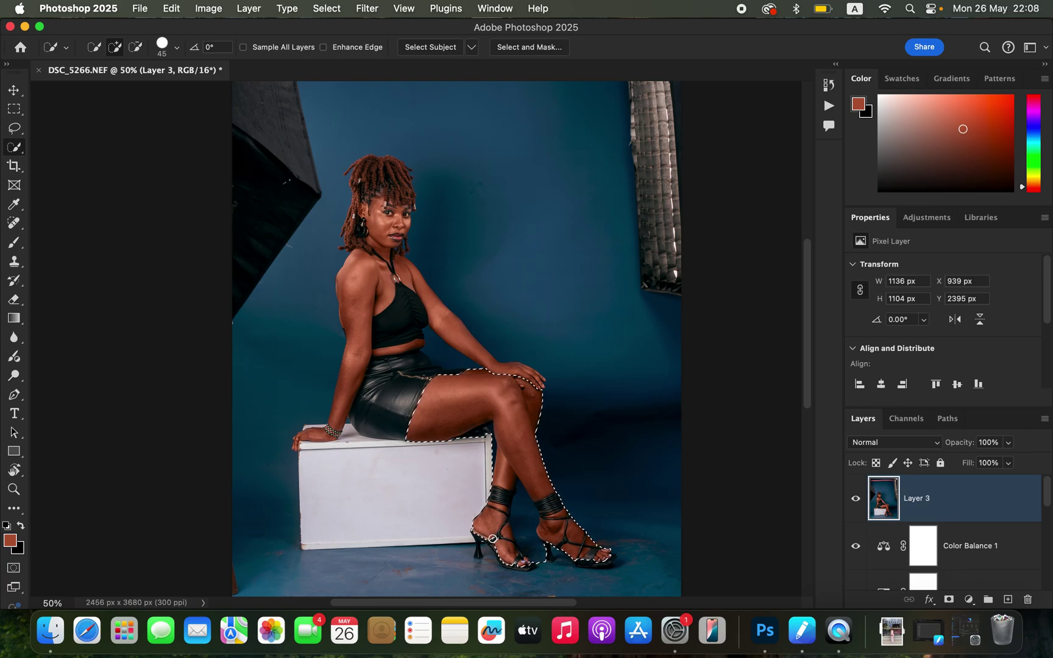
pyautogui.press('alt')
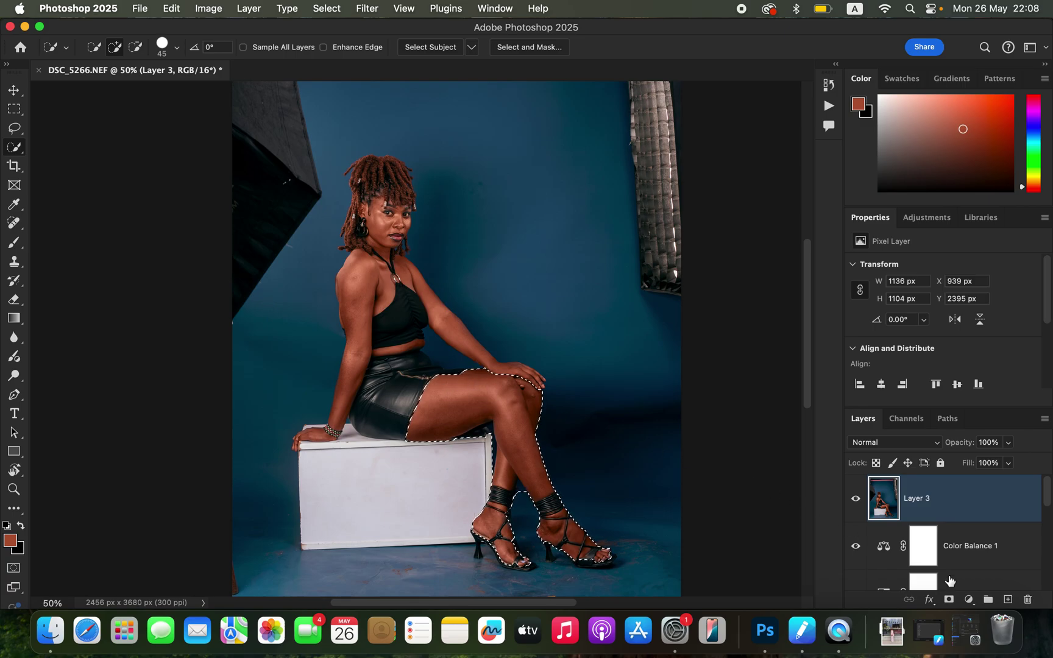
# Add a Brightness/Contrast adjustment layer masked to the selected legs and feet, with brightness 11 and contrast -8
pyautogui.click(968, 599)
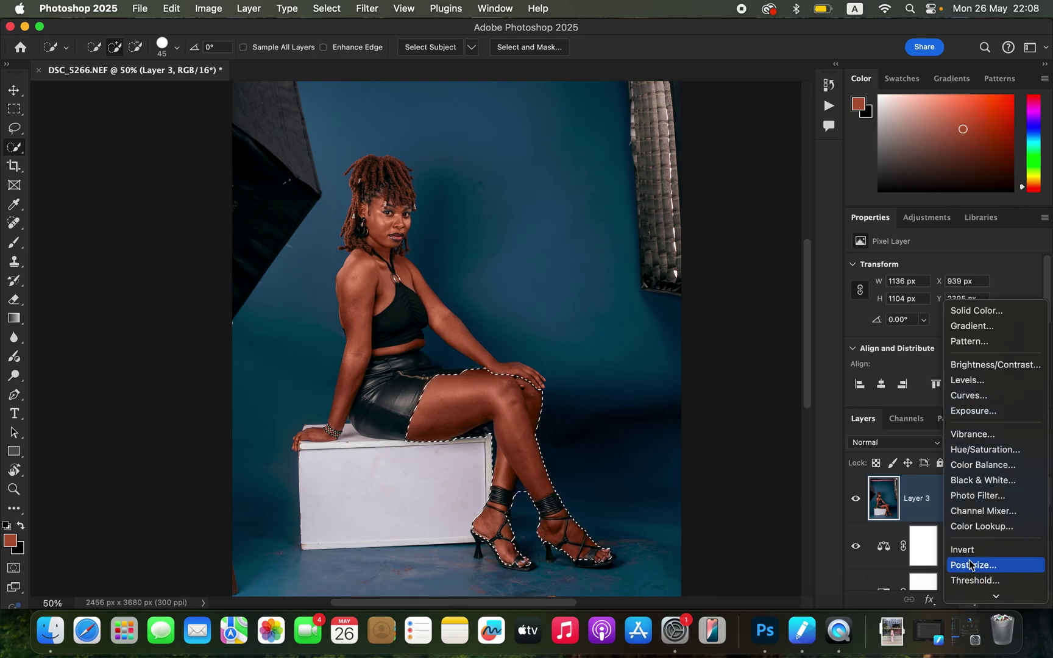
pyautogui.click(982, 364)
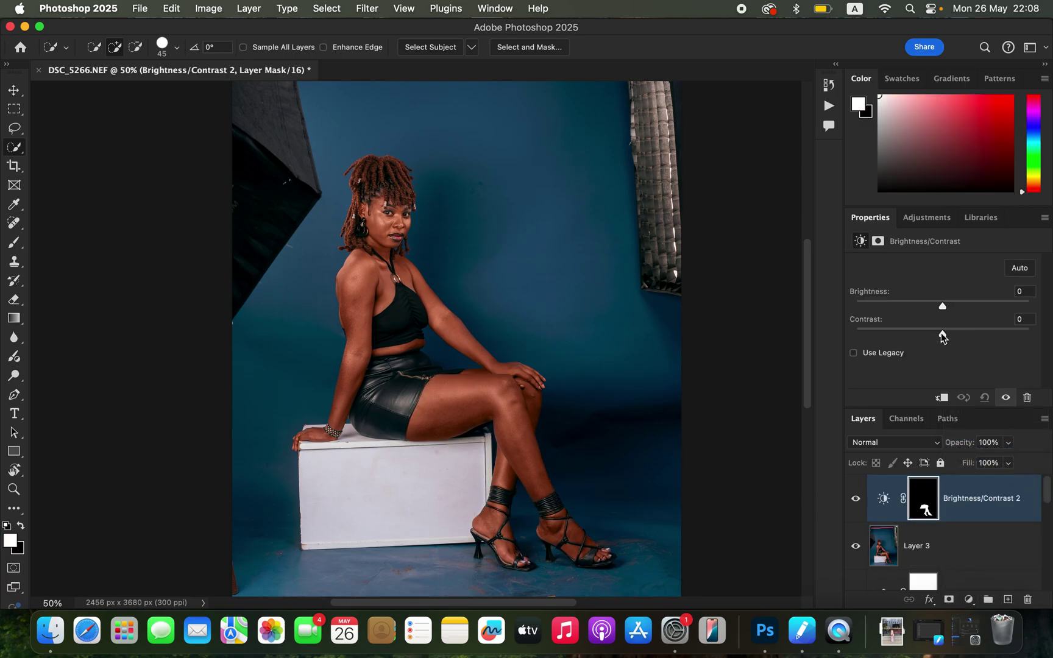
pyautogui.moveTo(941, 332); pyautogui.dragTo(929, 335)
pyautogui.moveTo(944, 308)
pyautogui.mouseDown()
pyautogui.moveTo(959, 308)
pyautogui.moveTo(949, 307)
pyautogui.mouseUp()
# Compare the image with and without the legs' Brightness/Contrast adjustment, and compare the full edit against the original Background layer
pyautogui.click(855, 500)
pyautogui.click(855, 501)
pyautogui.click(856, 501)
pyautogui.click(855, 501)
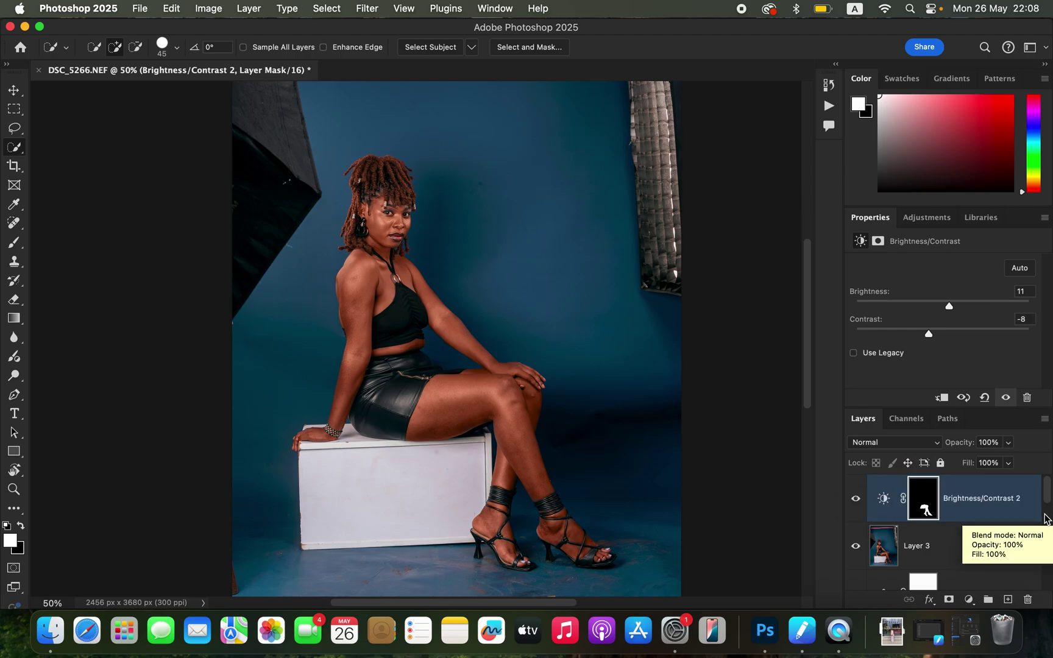
pyautogui.scroll(-5, 1049, 584)
pyautogui.scroll(-3, 1049, 583)
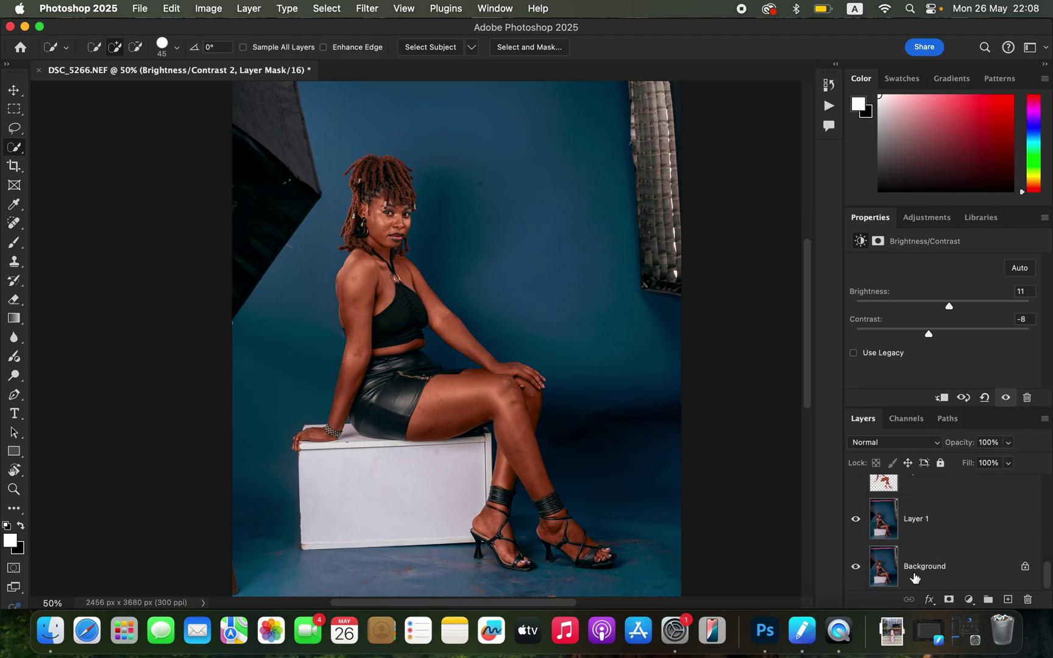
pyautogui.click(854, 568)
pyautogui.keyDown('alt'); pyautogui.click(855, 573); pyautogui.keyUp('alt')
pyautogui.keyDown('alt'); pyautogui.click(854, 575); pyautogui.keyUp('alt')
pyautogui.scroll(5, 1048, 572)
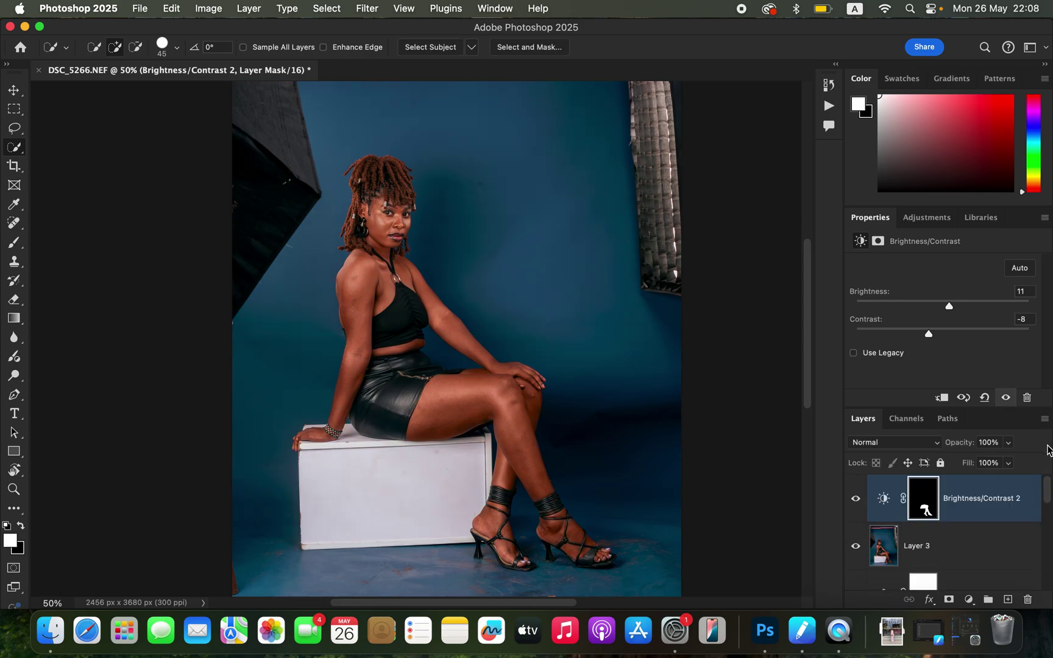
# Add a Selective Color adjustment layer above the Brightness/Contrast layer and set the Blues to Cyan +24% and Magenta -13%
pyautogui.click(969, 599)
pyautogui.moveTo(970, 600)
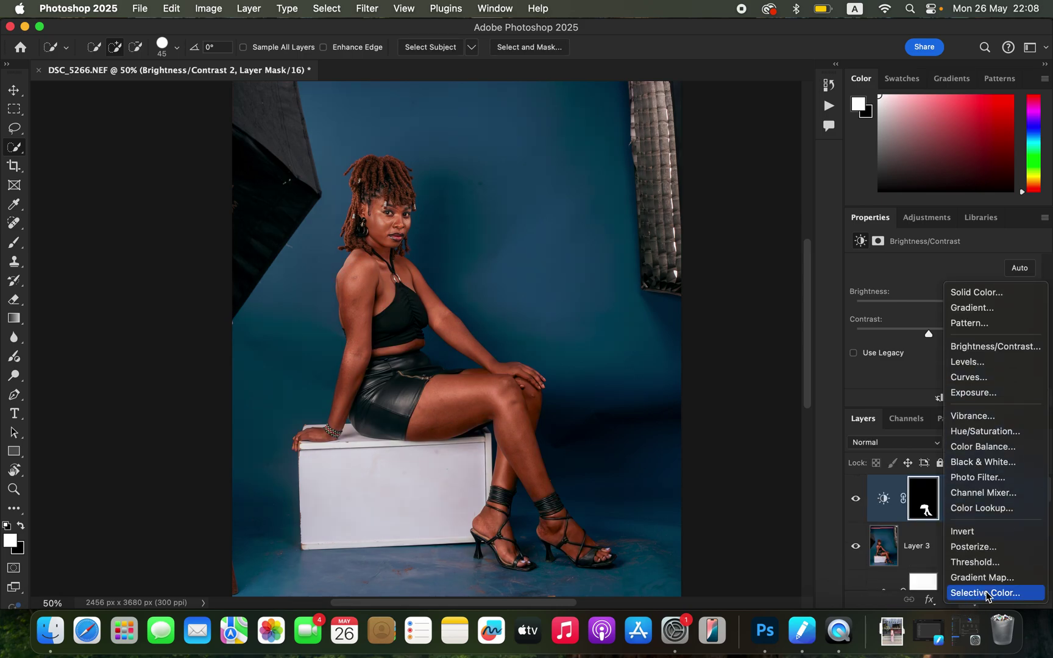
pyautogui.click(985, 592)
pyautogui.click(938, 284)
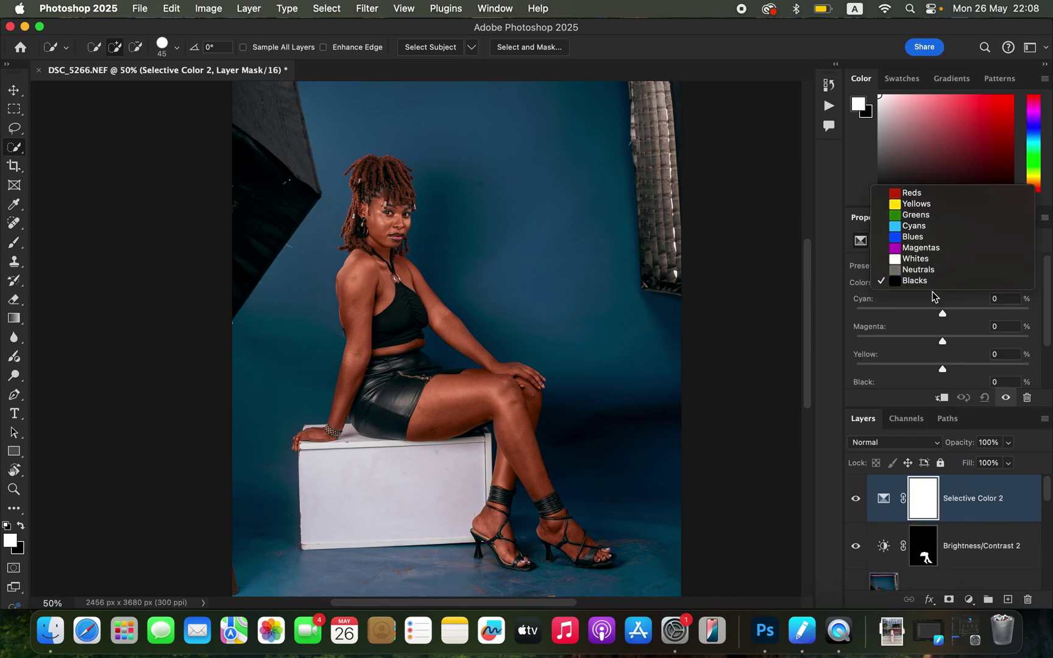
pyautogui.click(932, 238)
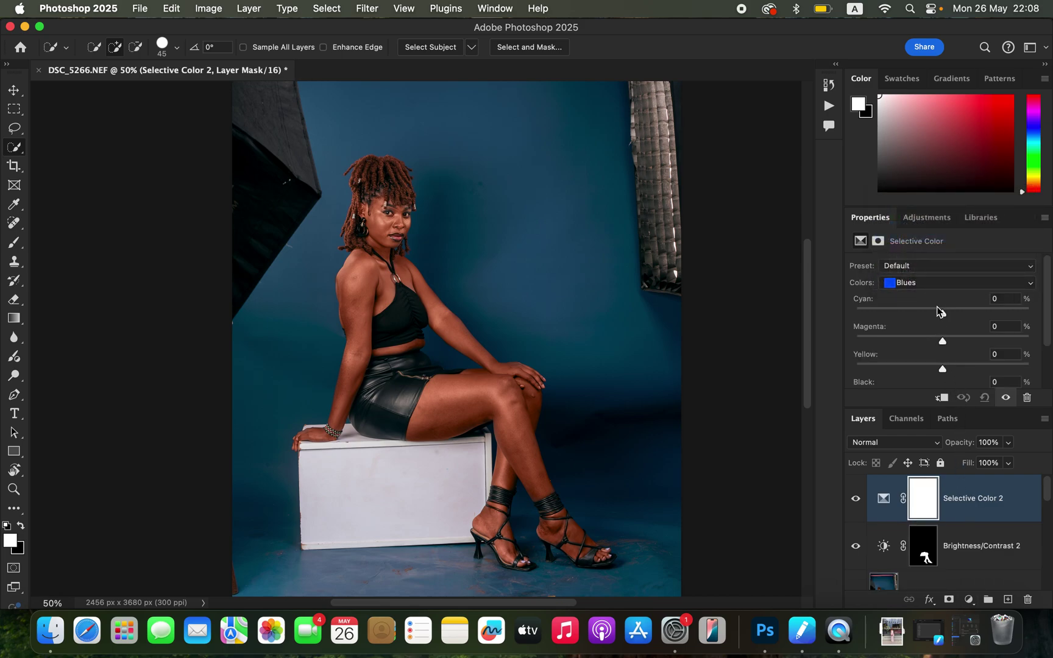
pyautogui.moveTo(943, 340); pyautogui.dragTo(963, 308)
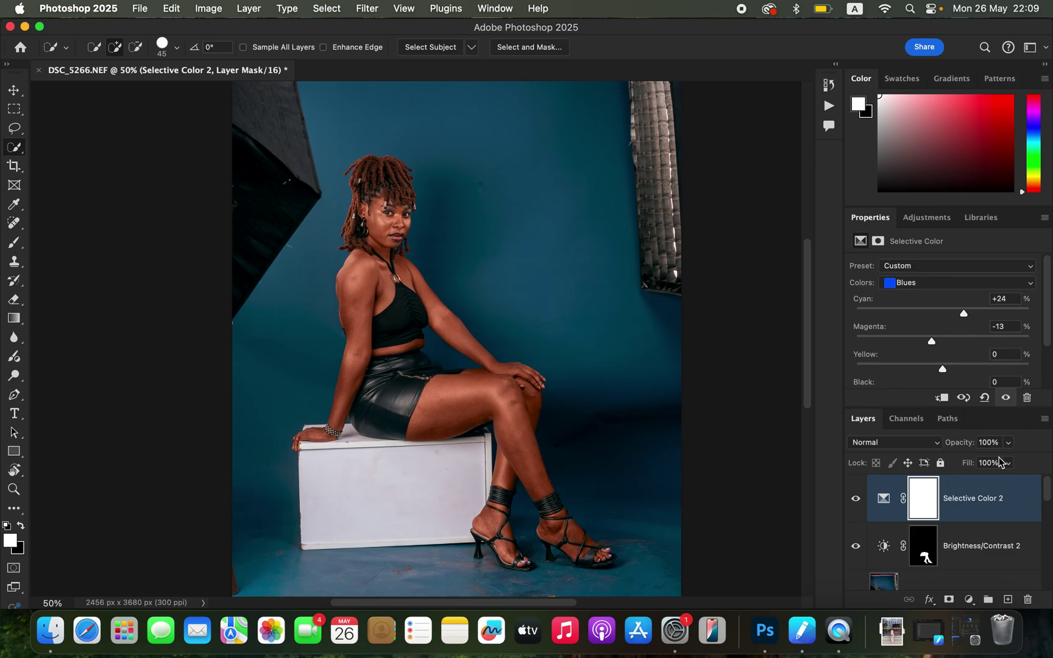